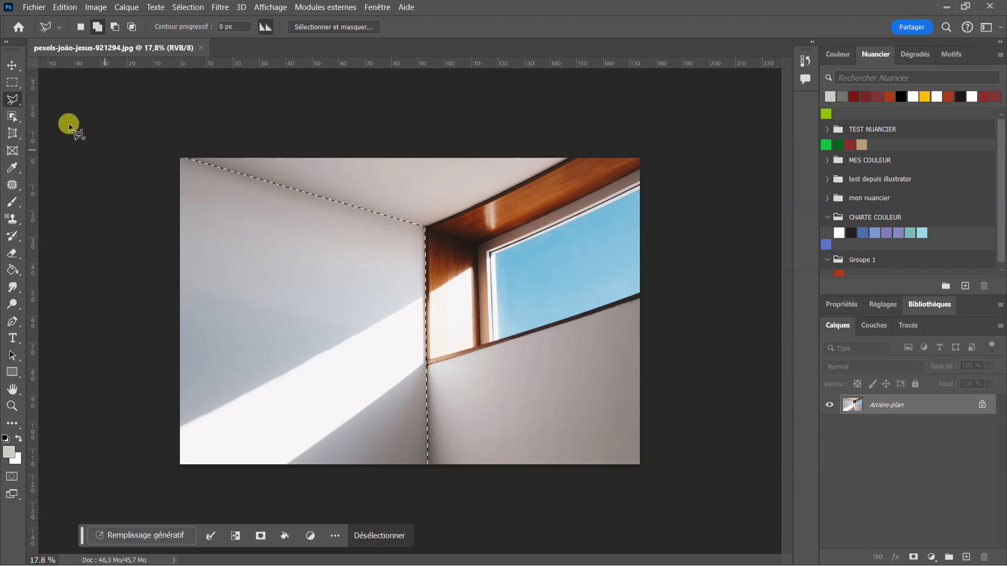
left_click(19, 102)
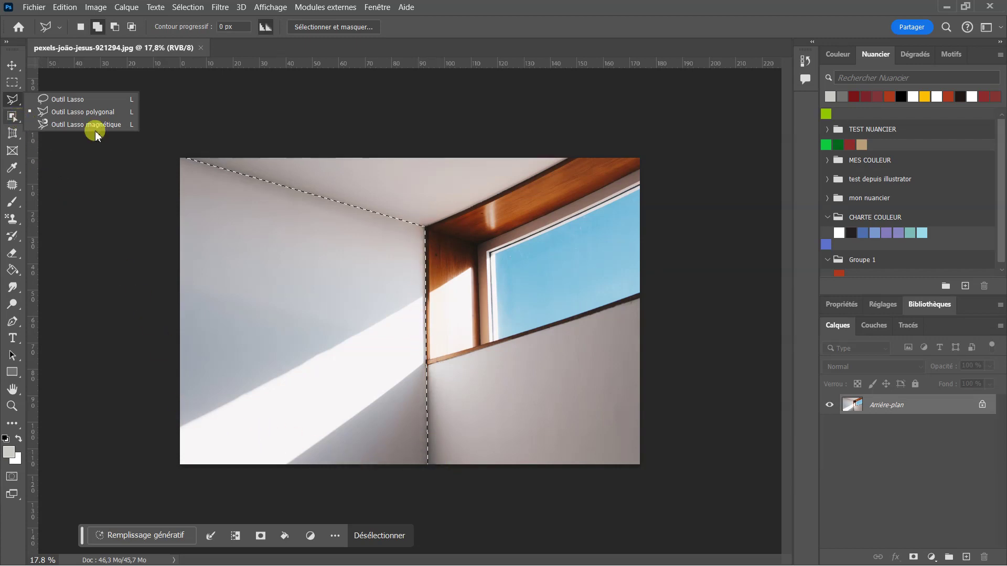
left_click(387, 156)
left_click(384, 203)
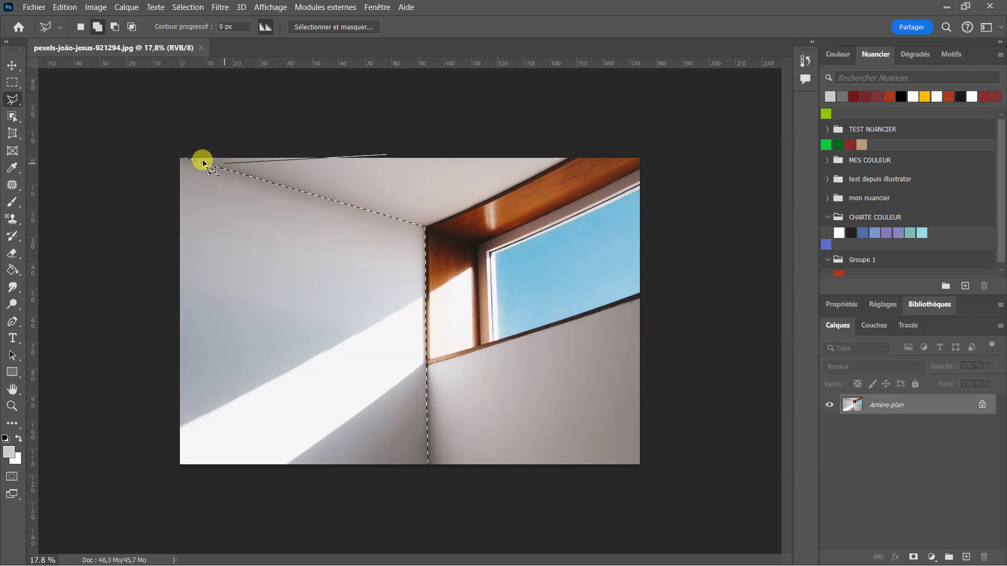
double_click(182, 142)
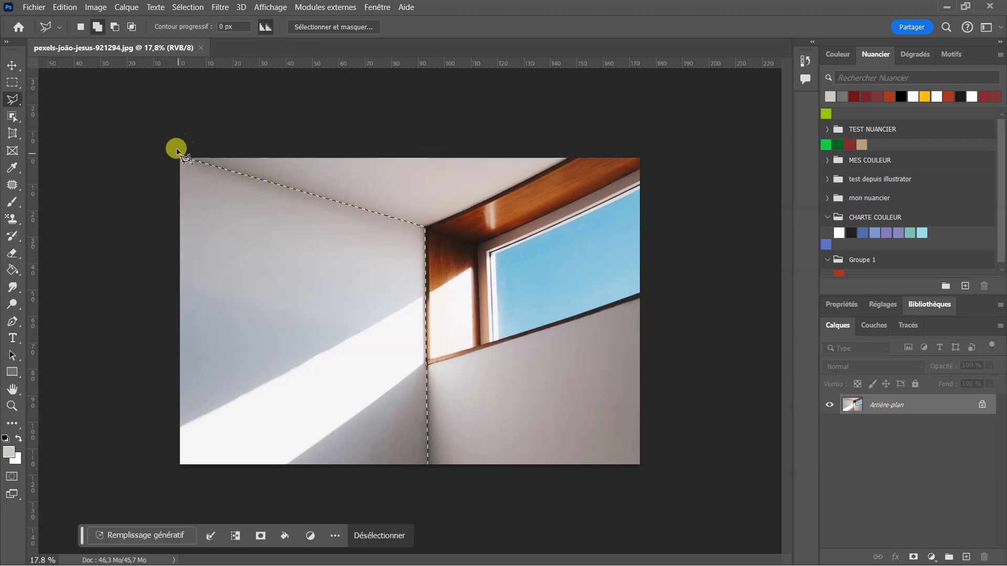
left_click(100, 26)
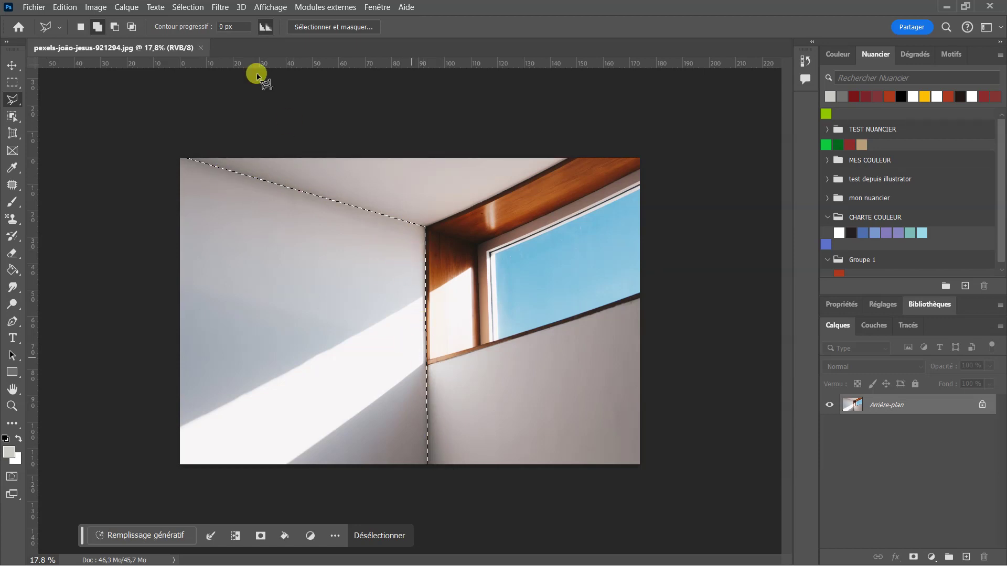
Open Select and Mask for the wall selection and set the red overlay's opacity to 60%.
left_click(190, 8)
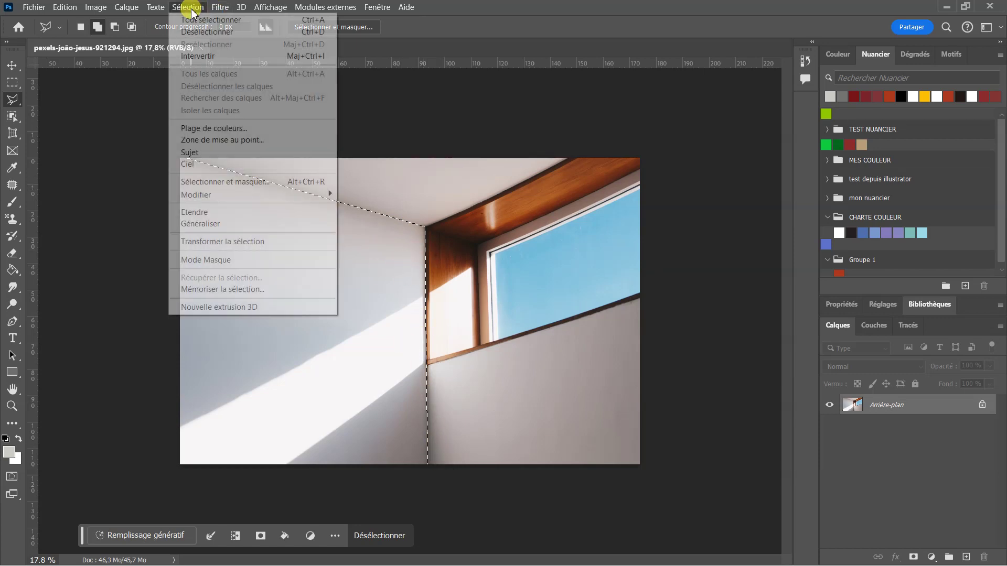
left_click(255, 186)
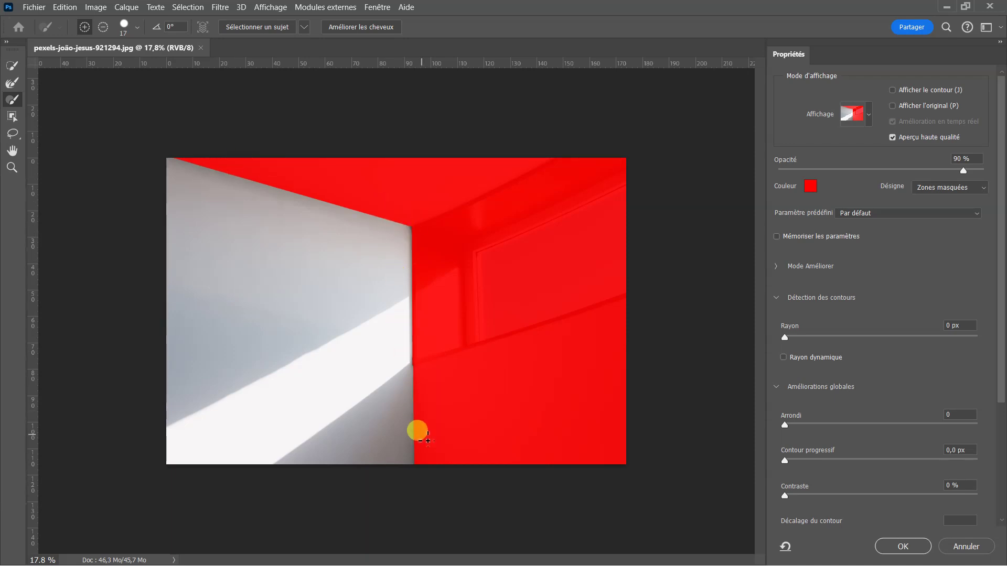
left_click(869, 115)
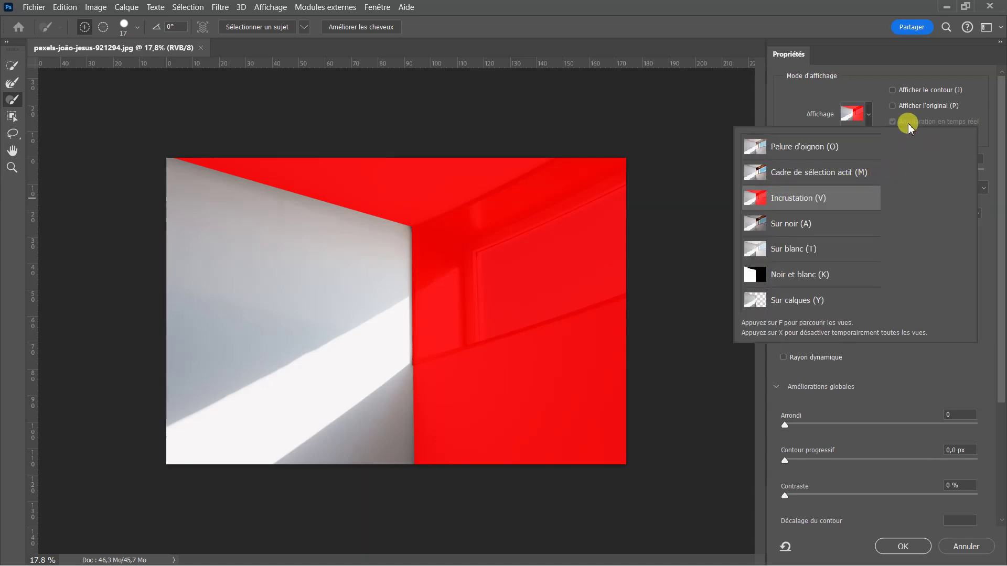
left_click(810, 98)
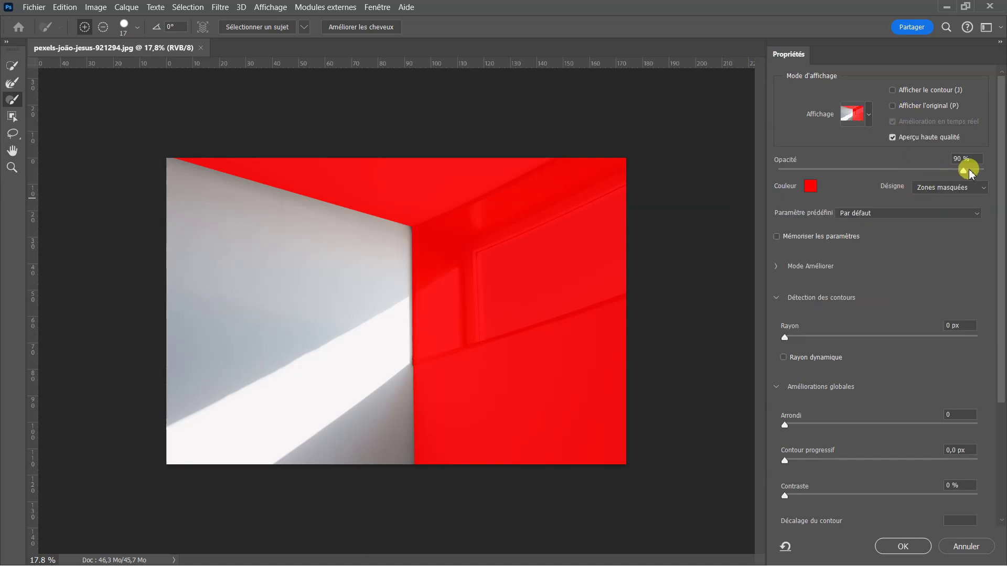
left_click_drag(963, 170, 902, 170)
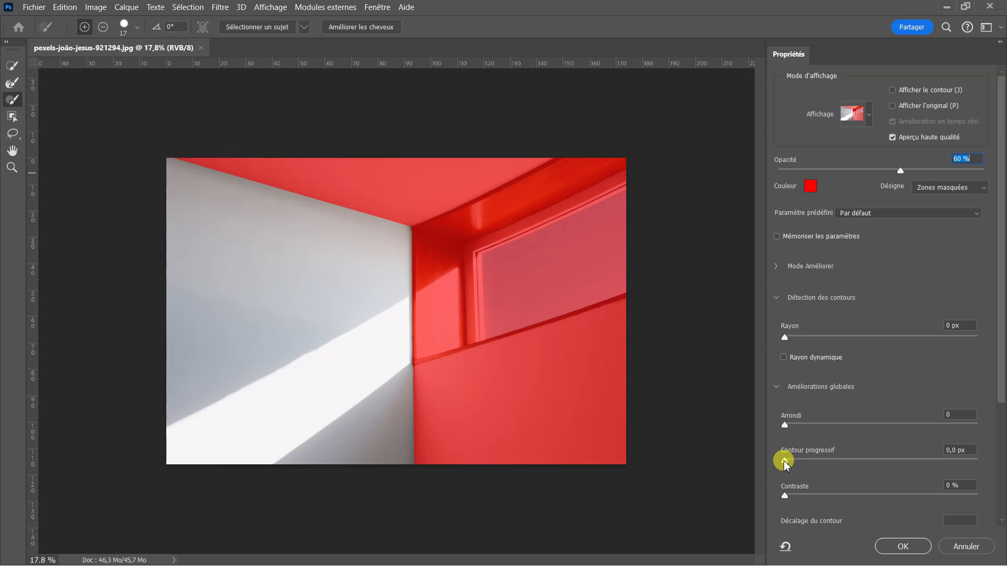
Set the wall selection's feather (Contour progressif) to 1.1 px.
left_click_drag(785, 463, 789, 464)
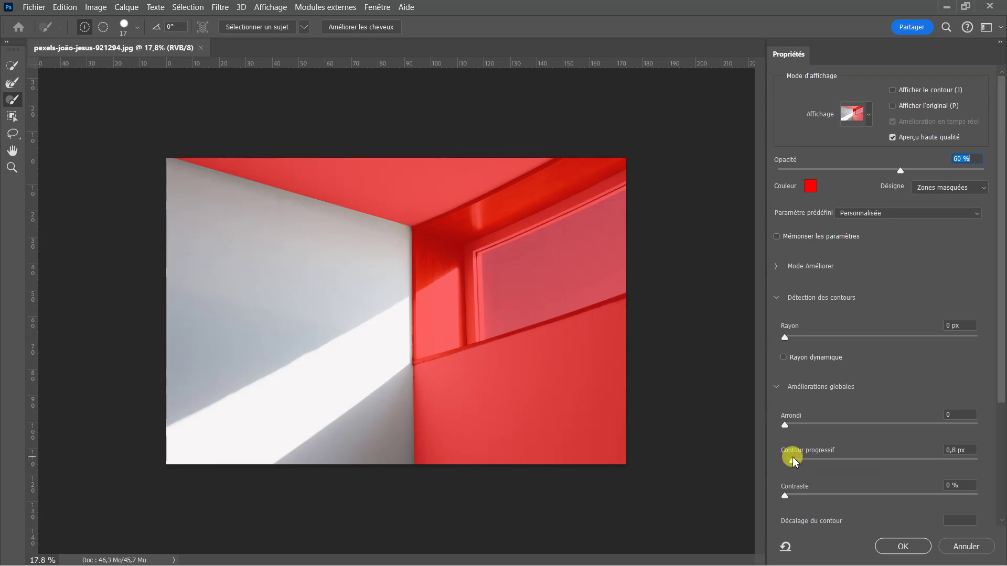
left_click(792, 462)
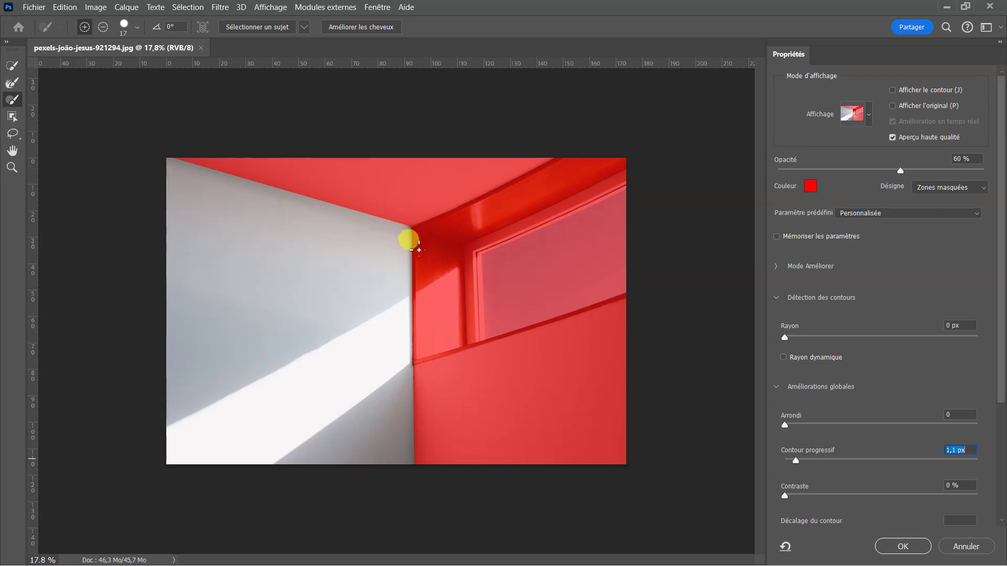
Examine the mask edge up close at the corner where the wall, ceiling and wooden frame meet.
left_click(11, 167)
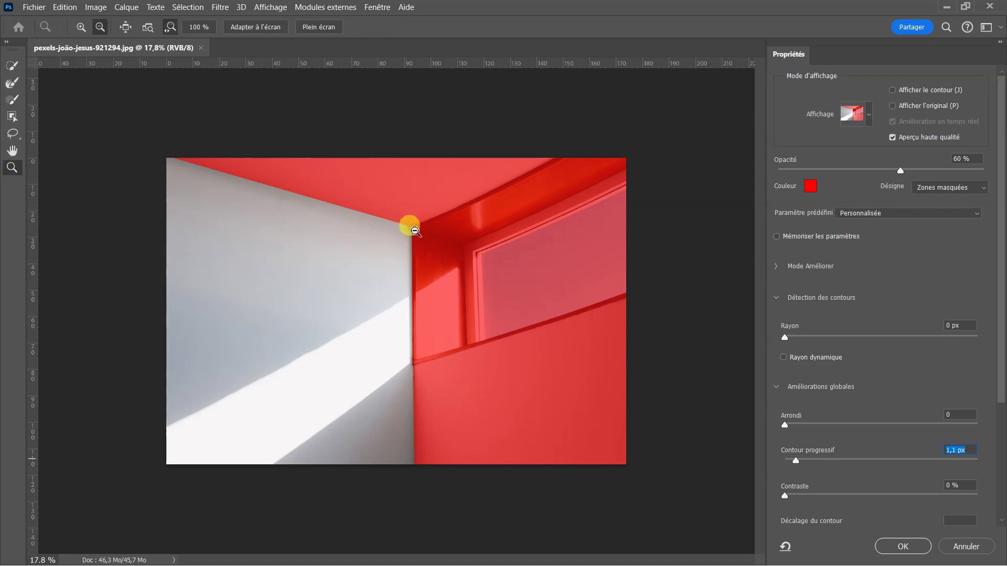
left_click(408, 228, "alt")
left_click(404, 227)
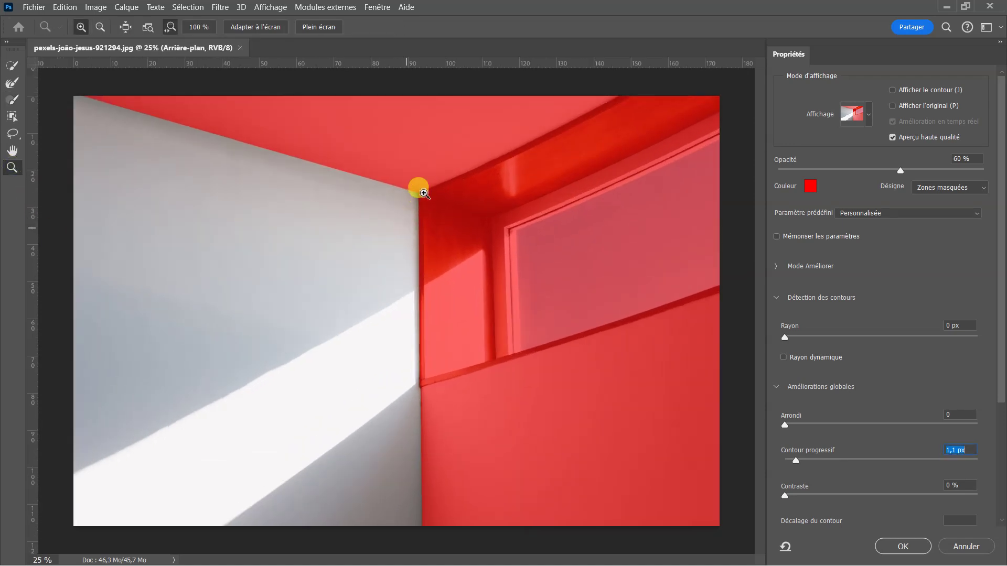
left_click(412, 189)
left_click(413, 190)
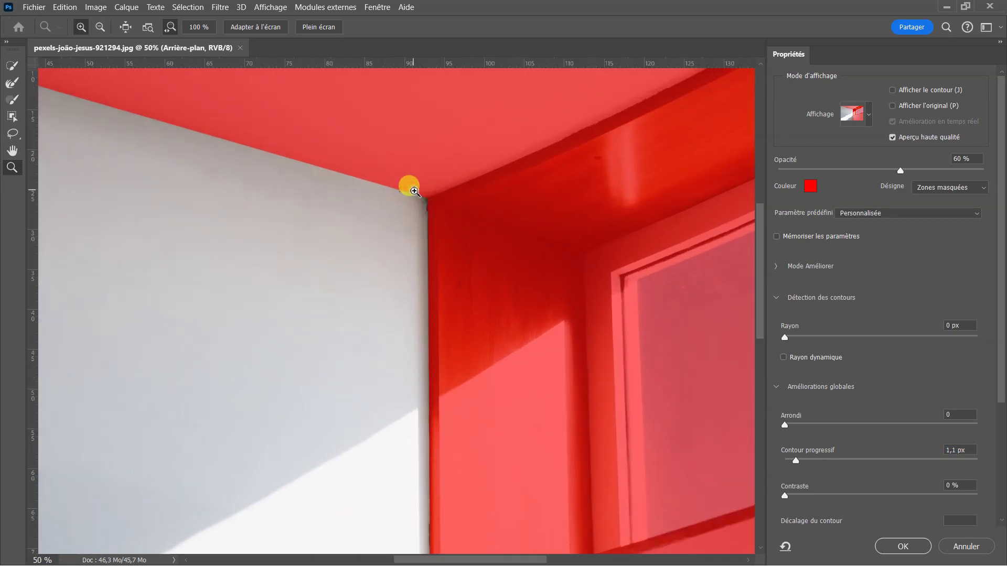
left_click(415, 191)
left_click(415, 191)
left_click(410, 185)
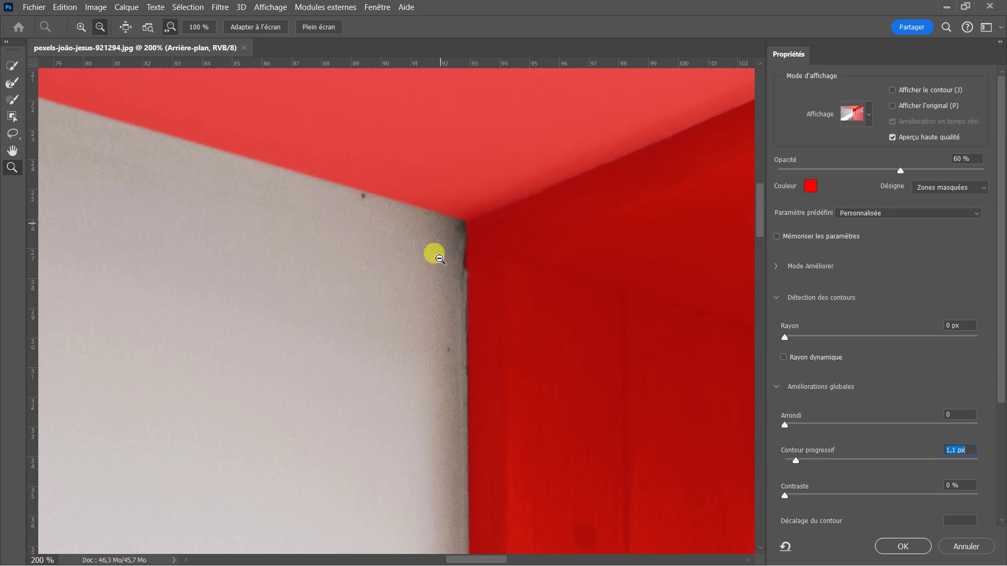
left_click(15, 99)
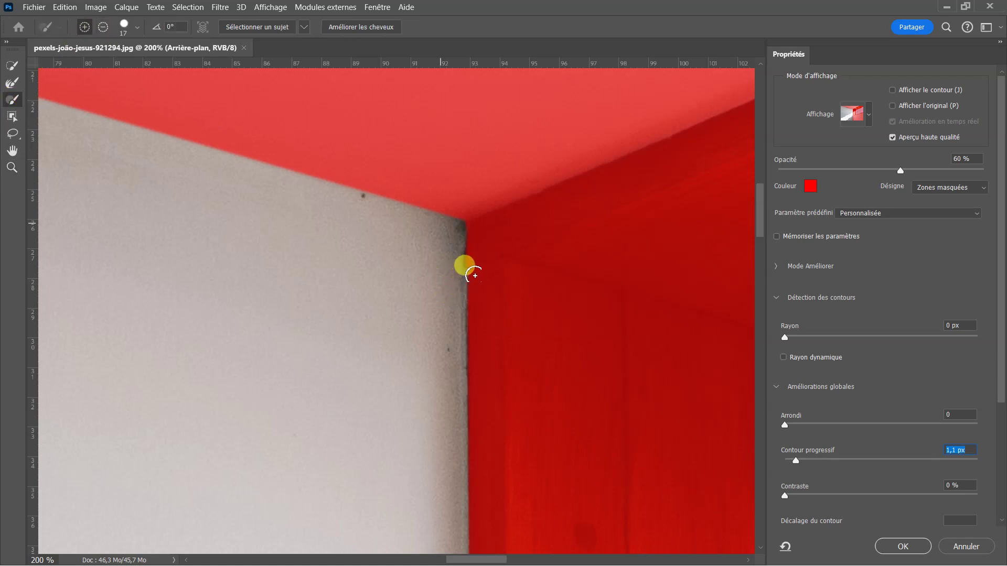
mouse_move(474, 275)
left_mouse_down()
mouse_move(475, 297)
mouse_move(466, 214)
left_mouse_up()
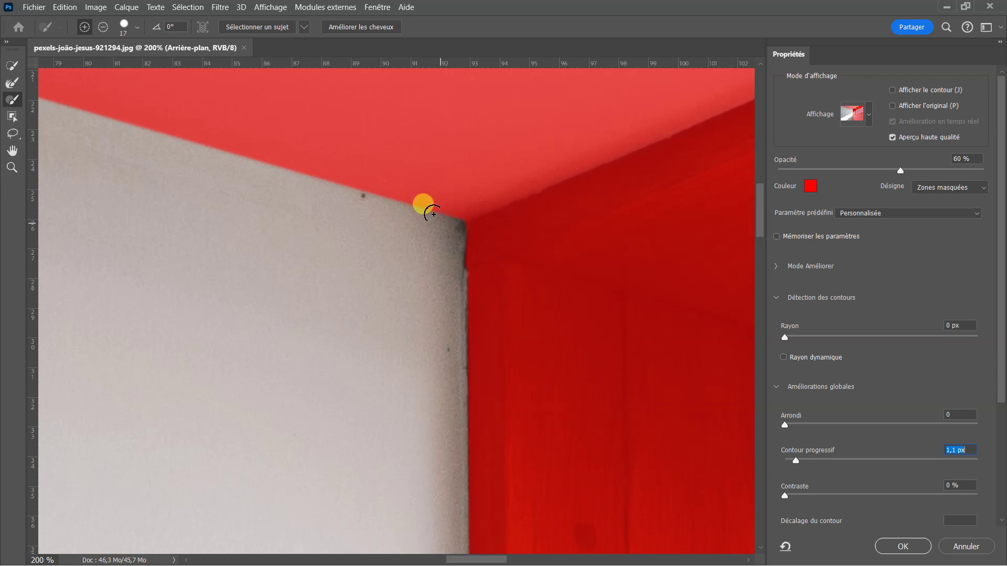
mouse_move(433, 214)
left_mouse_down()
mouse_move(436, 202)
mouse_move(440, 219)
left_mouse_up()
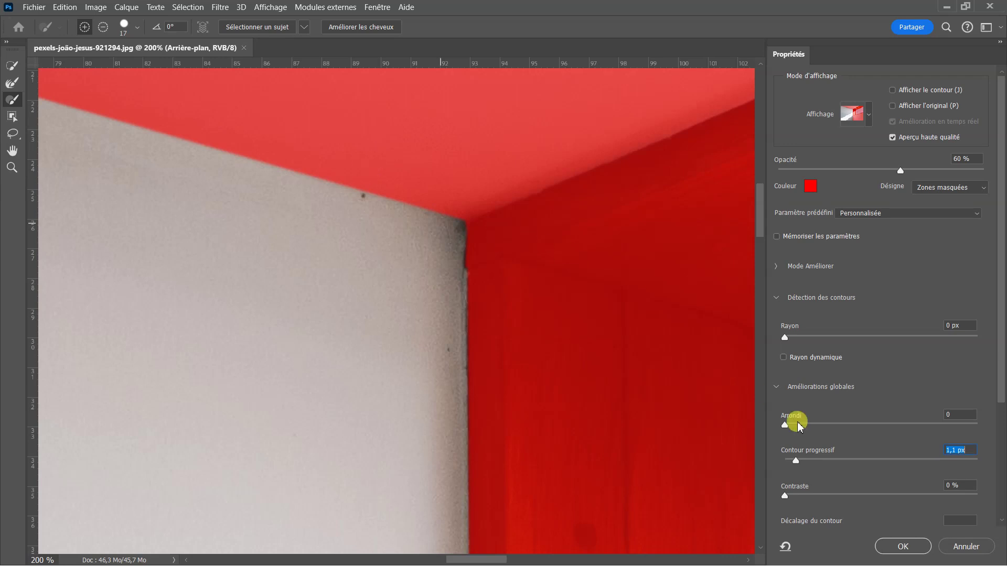
Shift the mask edge (Décalage du contour) by +8% and apply the refinement to the wall selection.
scroll(820, 477, "down", 1)
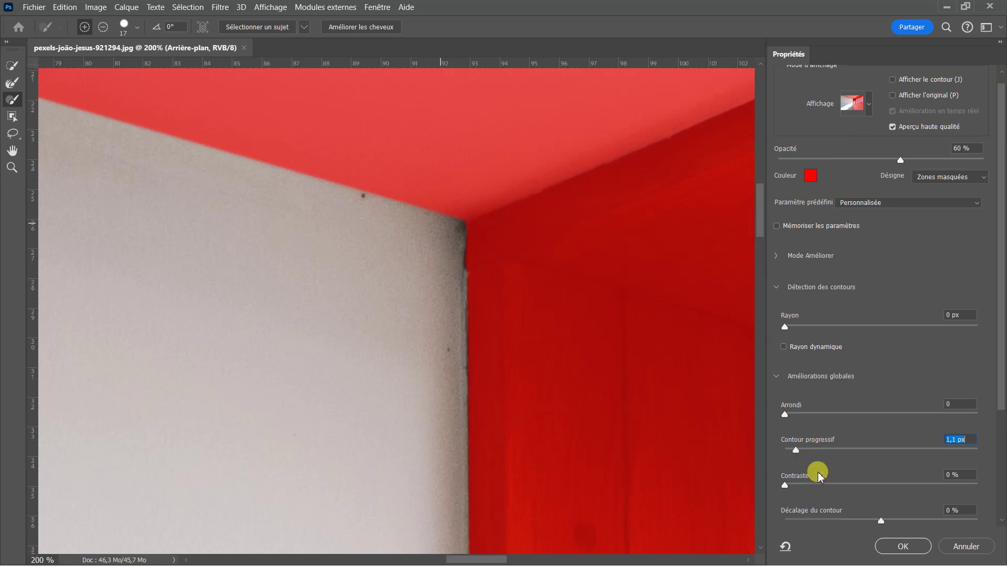
scroll(820, 476, "down", 3)
mouse_move(882, 489)
left_mouse_down()
mouse_move(826, 494)
mouse_move(891, 497)
left_mouse_up()
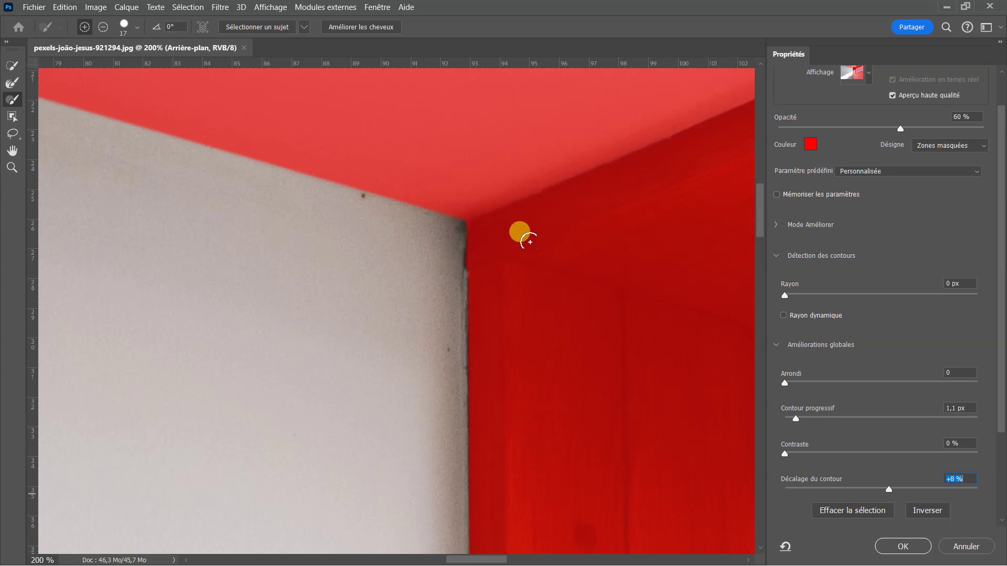
left_click(902, 546)
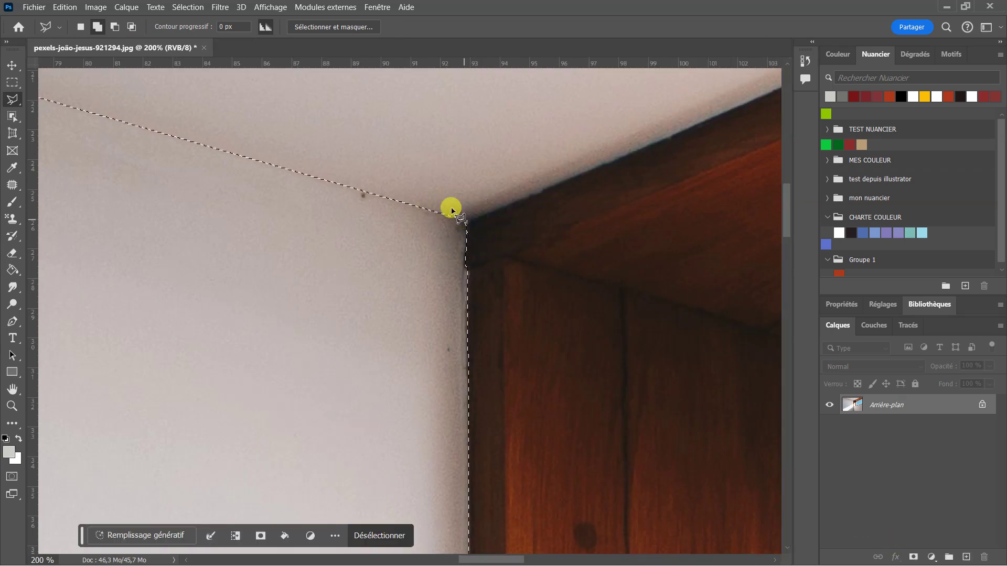
Save the wall selection as a new channel named "mur 1".
left_click(189, 8)
left_click(231, 289)
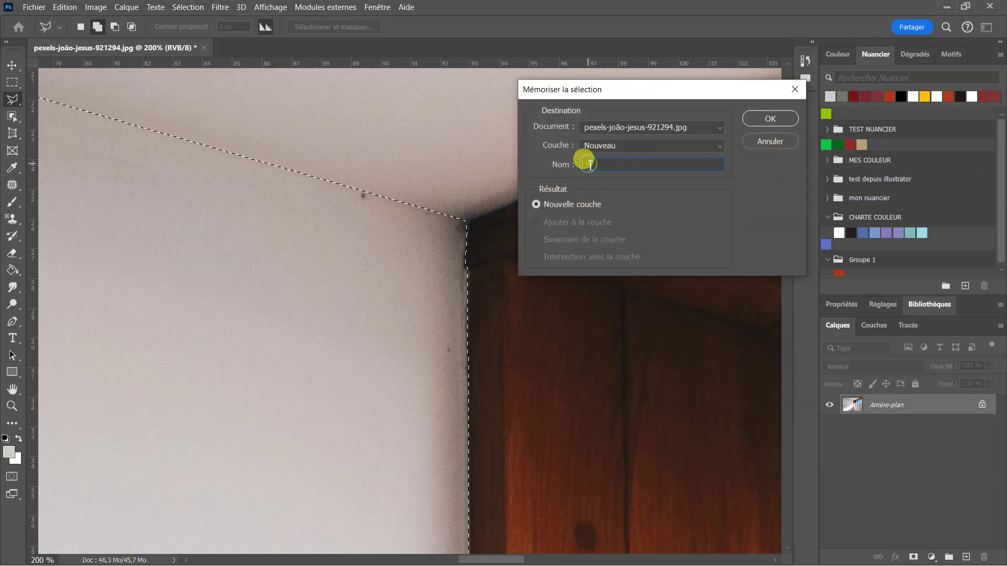
type("mur")
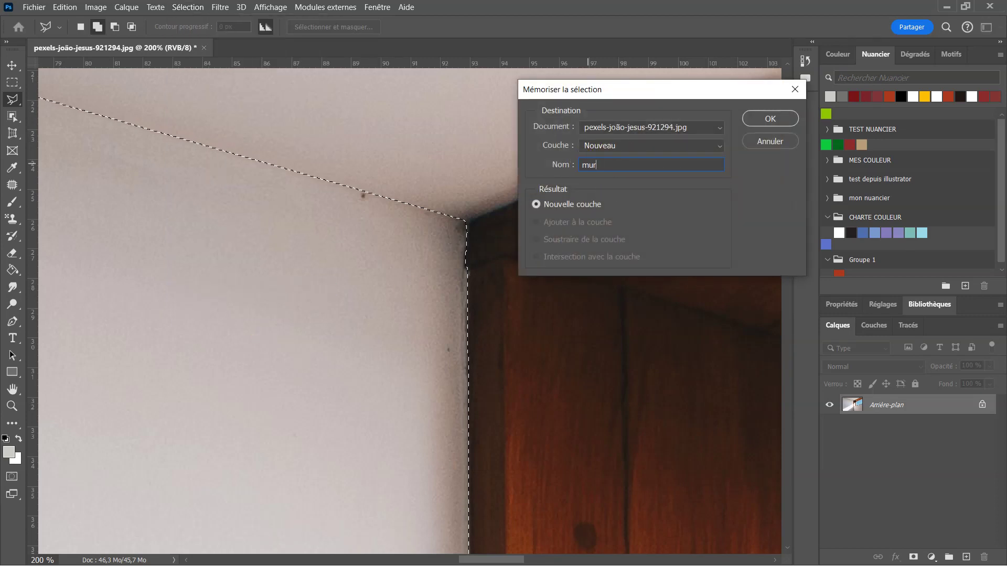
type(" 1")
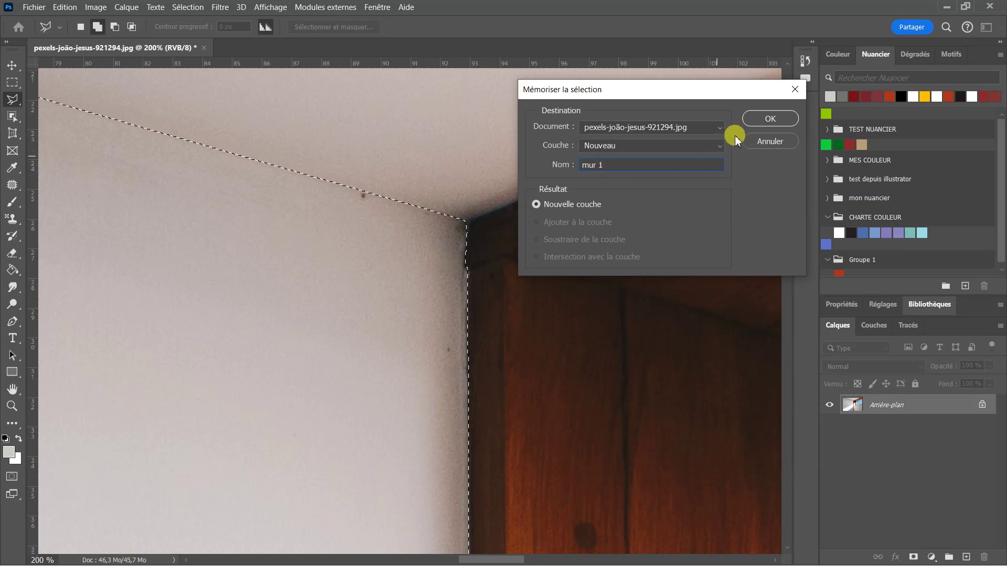
left_click(768, 119)
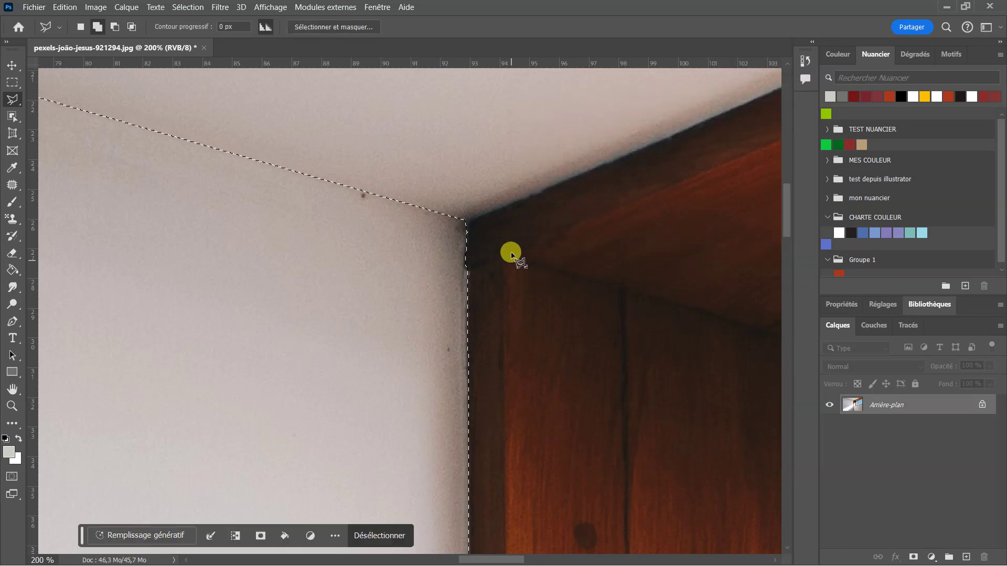
Deselect the wall selection and bring the whole photo back into view.
scroll(512, 249, "down", 1)
scroll(494, 254, "down", 14)
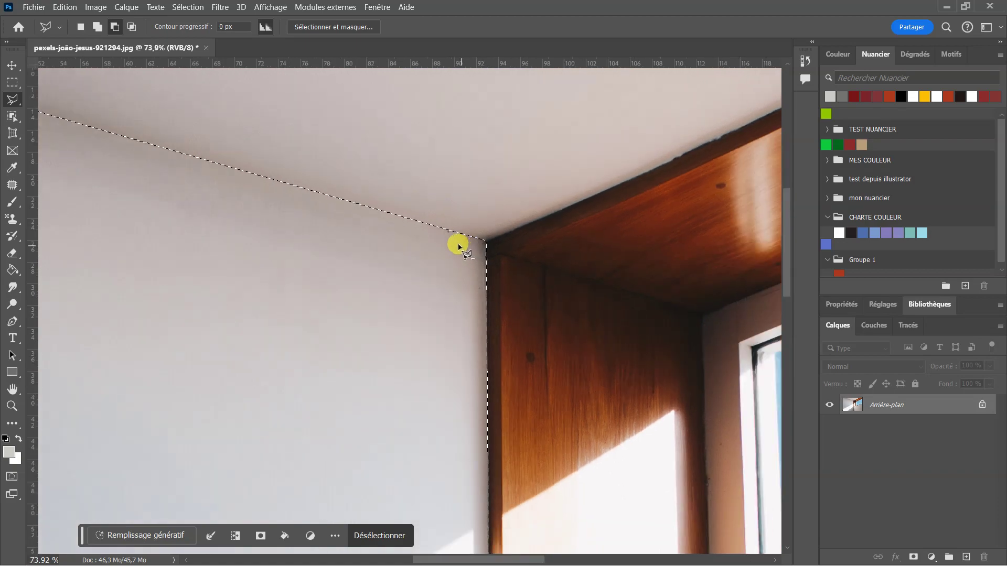
scroll(443, 231, "down", 5)
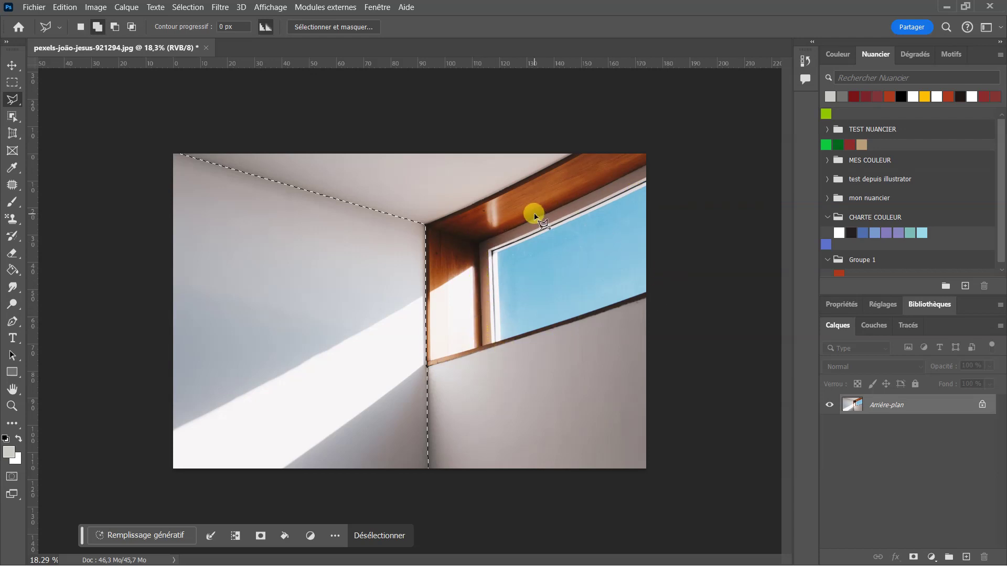
key("ctrl+d")
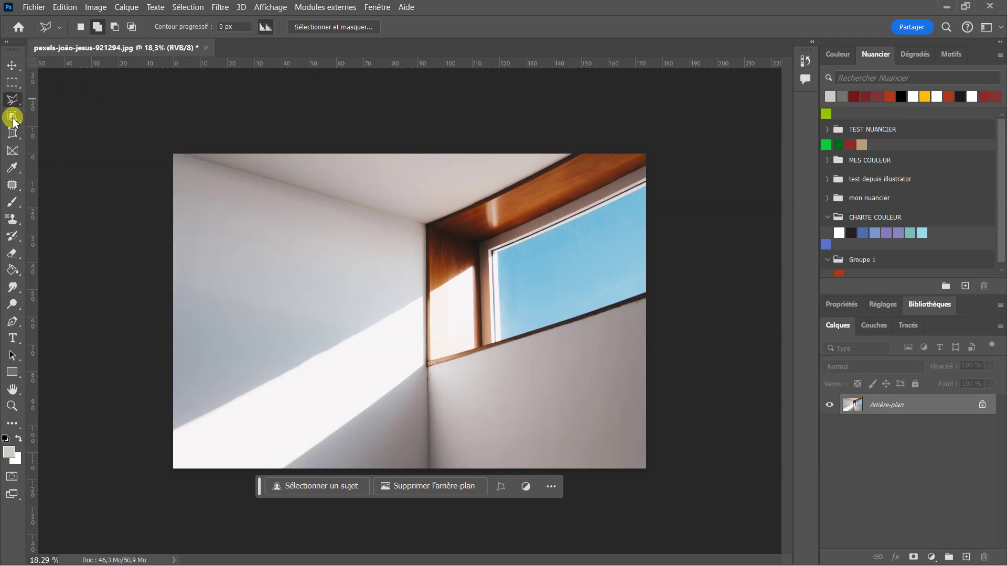
Select the wooden window frame, including its thin lower edge along the wall, with the Object Selection tool in Lasso mode.
left_click_drag(12, 114, 71, 116)
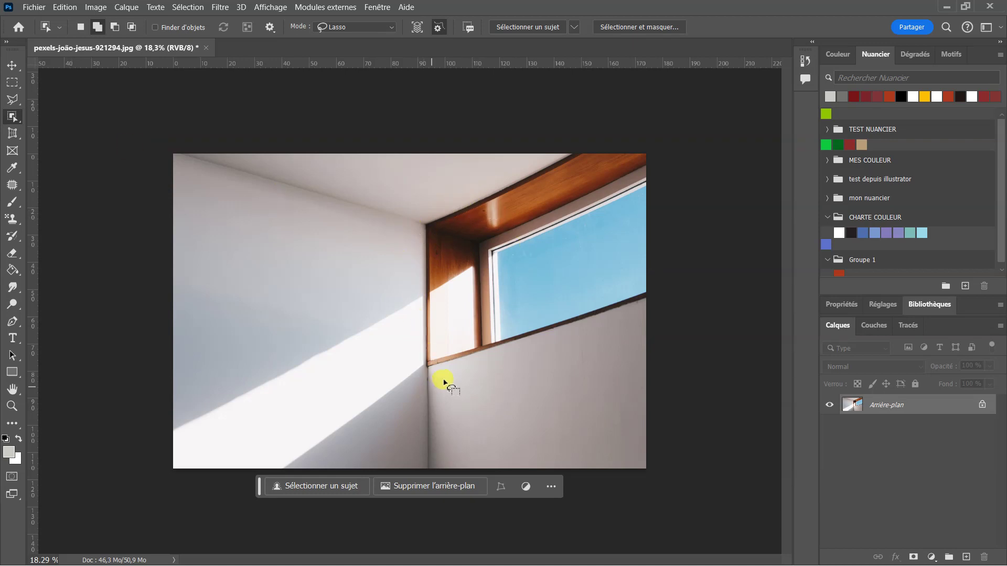
left_click(392, 27)
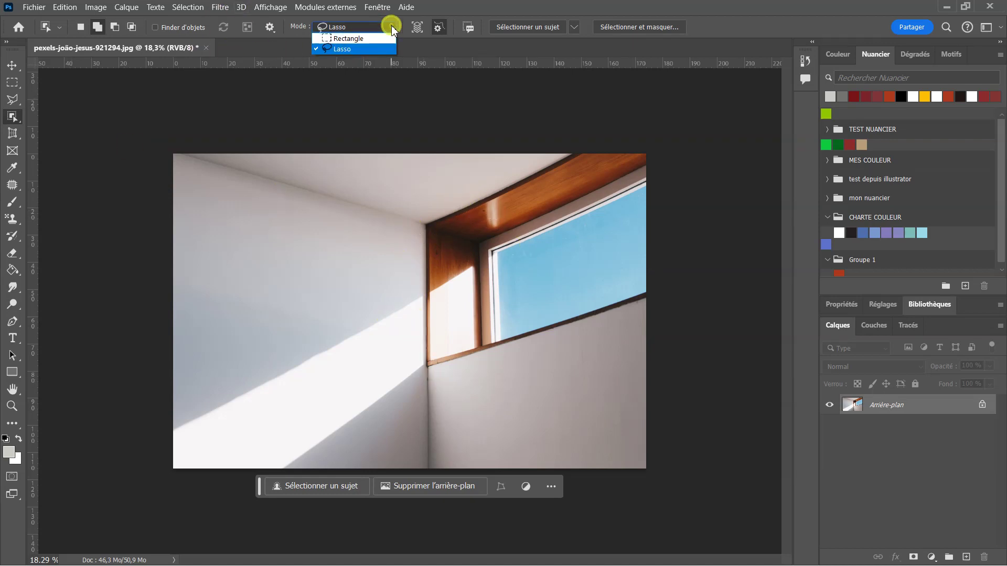
left_click(345, 51)
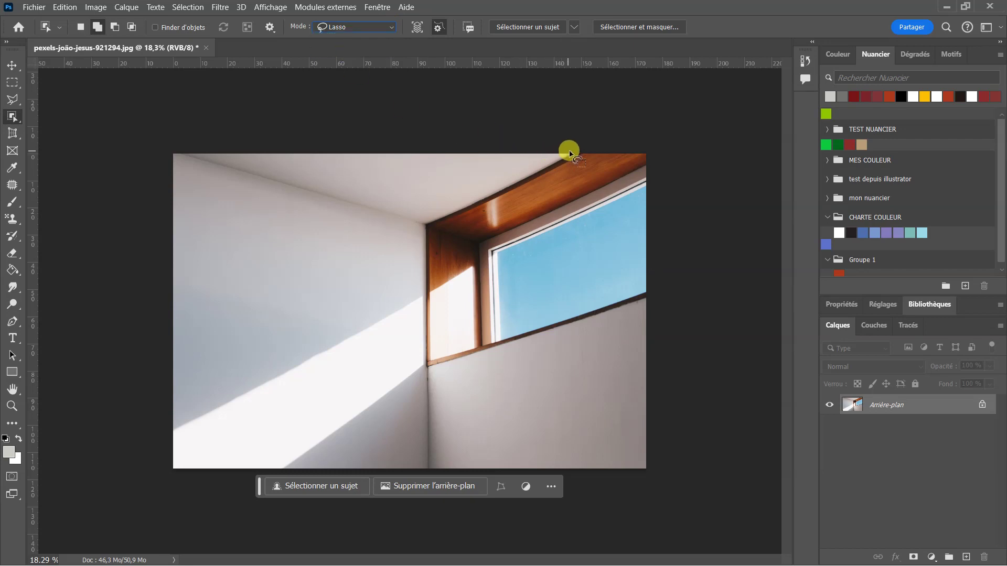
mouse_move(573, 154)
left_mouse_down()
mouse_move(514, 168)
mouse_move(431, 214)
mouse_move(418, 237)
mouse_move(423, 338)
left_mouse_up()
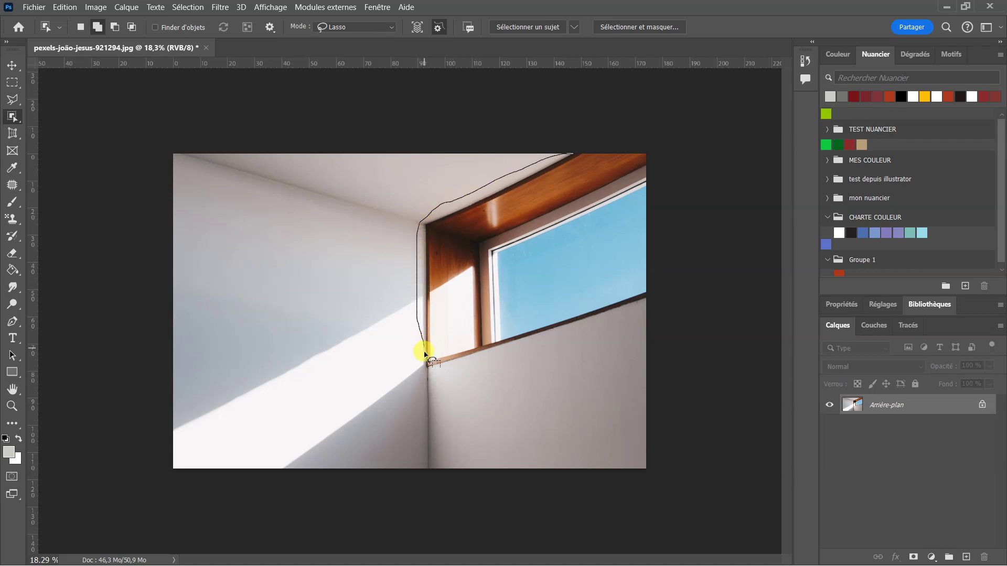
mouse_move(472, 370)
left_mouse_down()
mouse_move(640, 324)
mouse_move(618, 281)
mouse_move(507, 332)
mouse_move(481, 294)
mouse_move(485, 254)
mouse_move(519, 229)
mouse_move(621, 195)
mouse_move(644, 172)
mouse_move(653, 152)
mouse_move(607, 142)
mouse_move(573, 149)
mouse_move(596, 136)
left_mouse_up()
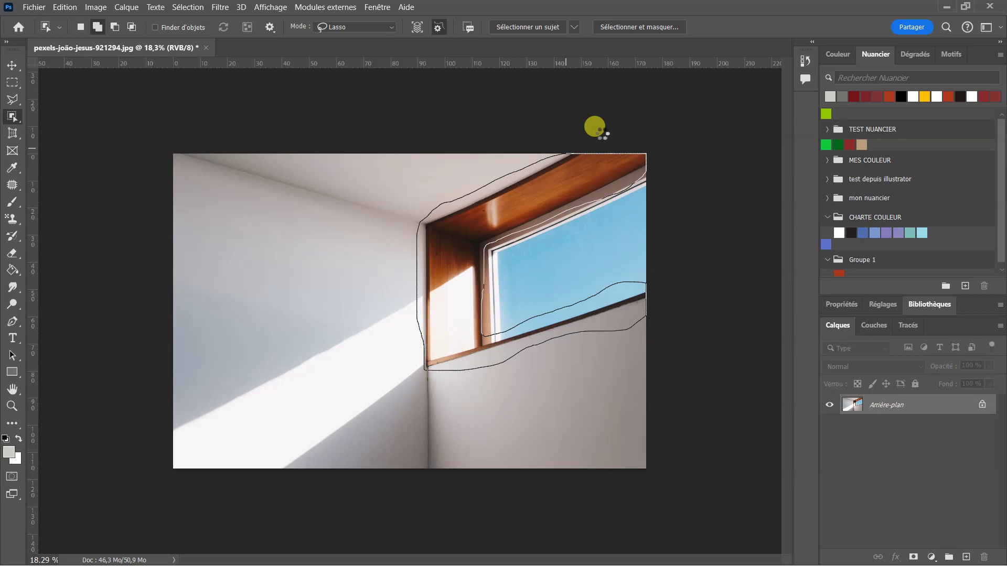
left_click_drag(598, 130, 596, 134)
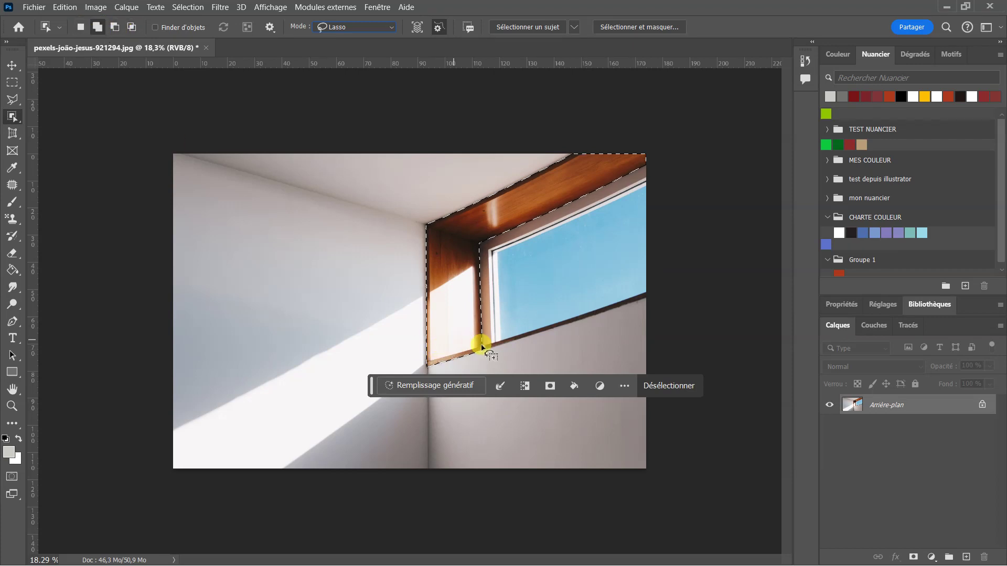
mouse_move(481, 346)
left_mouse_down()
mouse_move(618, 292)
mouse_move(658, 293)
mouse_move(555, 335)
mouse_move(528, 369)
mouse_move(482, 347)
left_mouse_up()
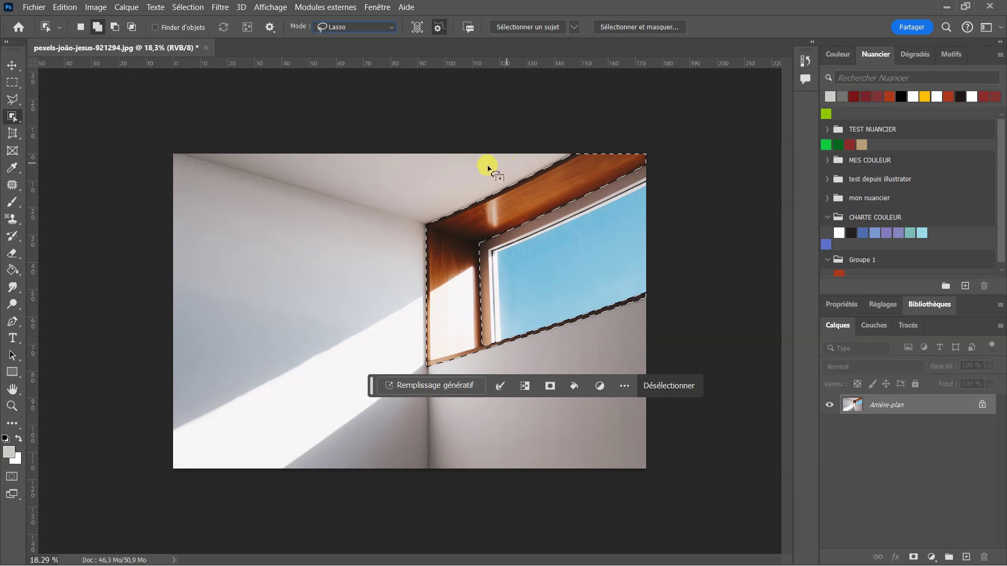
Feather the window frame selection (Contour progressif) by 1,1 px in Select and Mask, check its edges up close and apply the refinement.
left_click(189, 8)
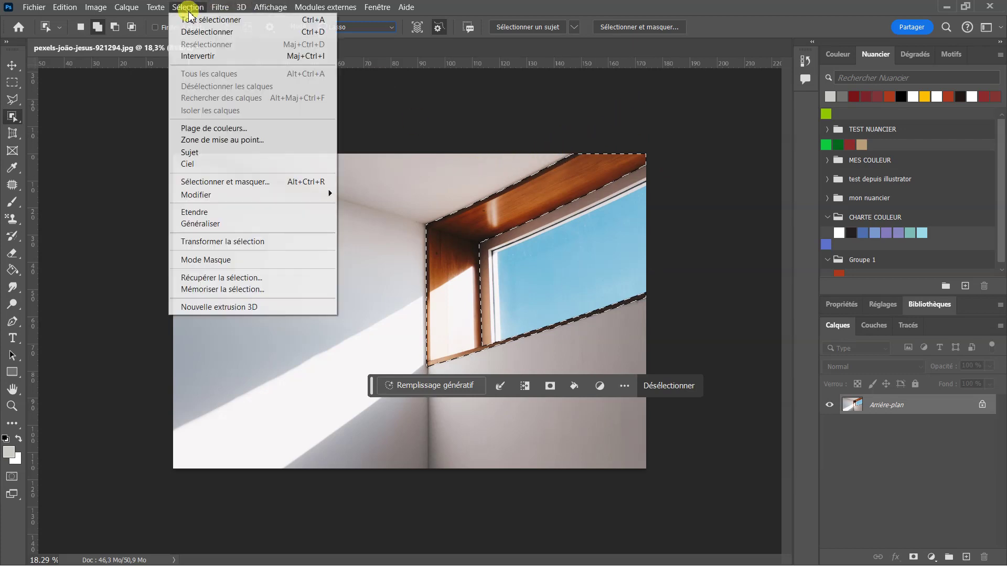
left_click(231, 183)
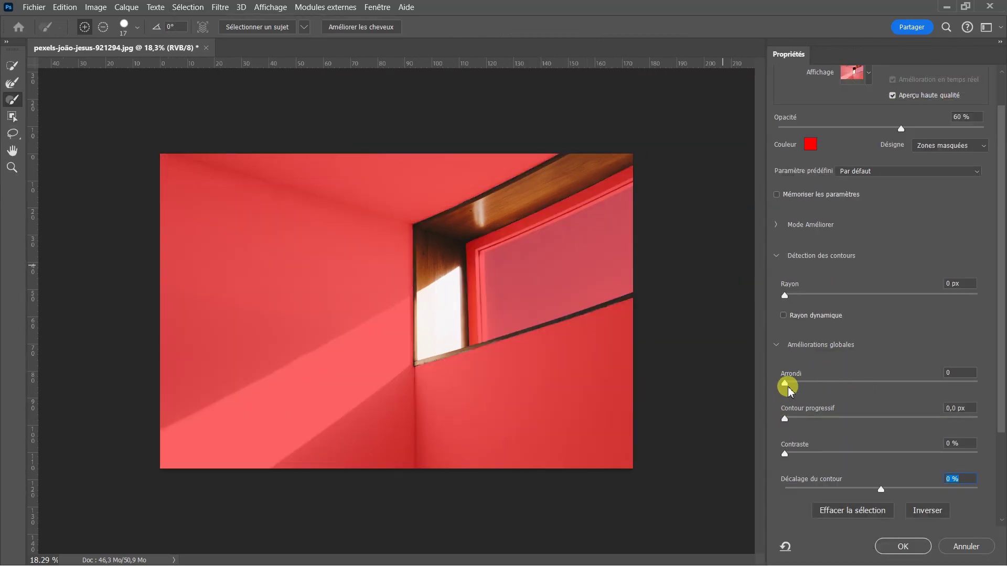
left_click_drag(792, 423, 789, 420)
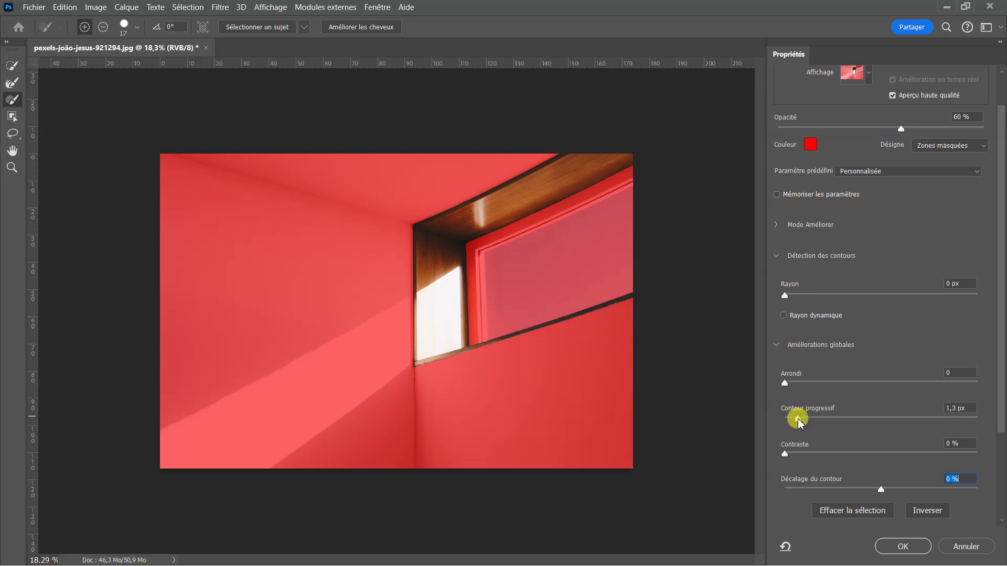
left_click_drag(798, 424, 796, 423)
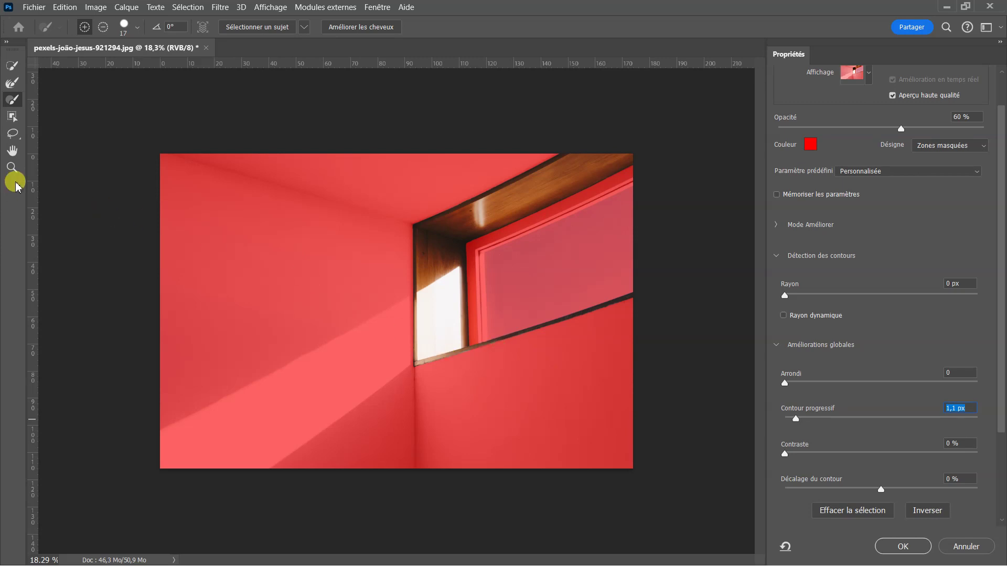
left_click(11, 167)
left_click(418, 329, "alt")
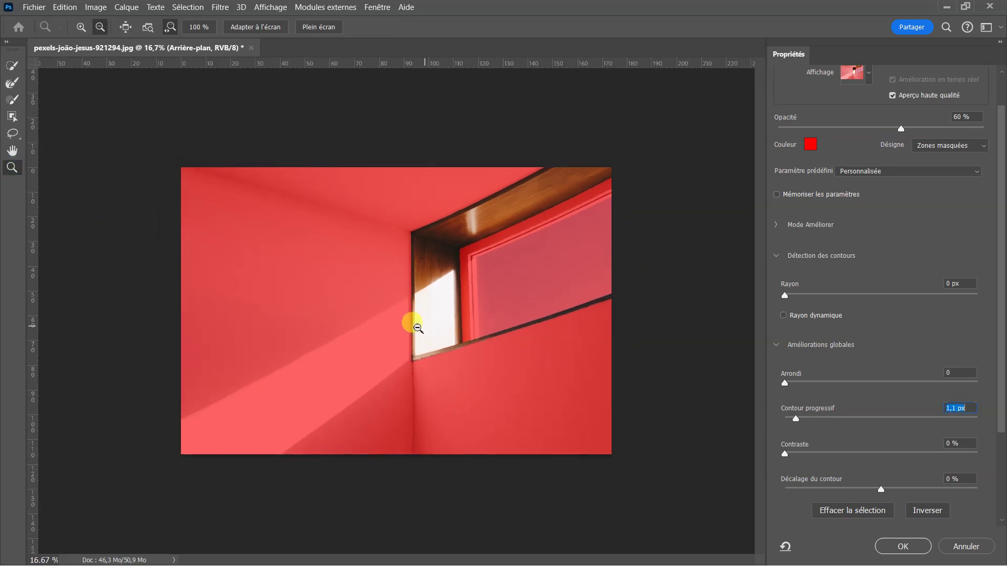
left_click(412, 324)
left_click(440, 387)
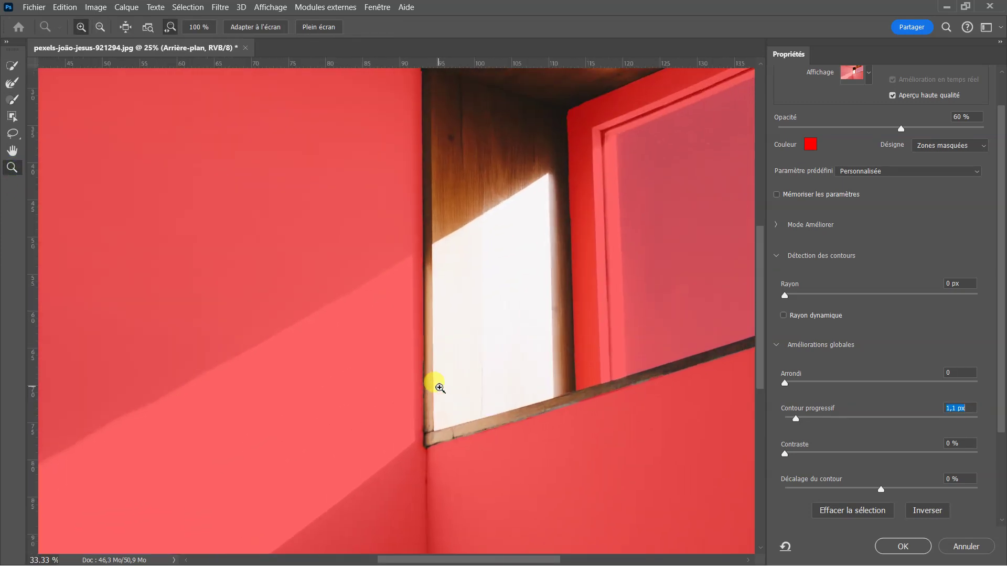
left_click(441, 398)
left_click(441, 395)
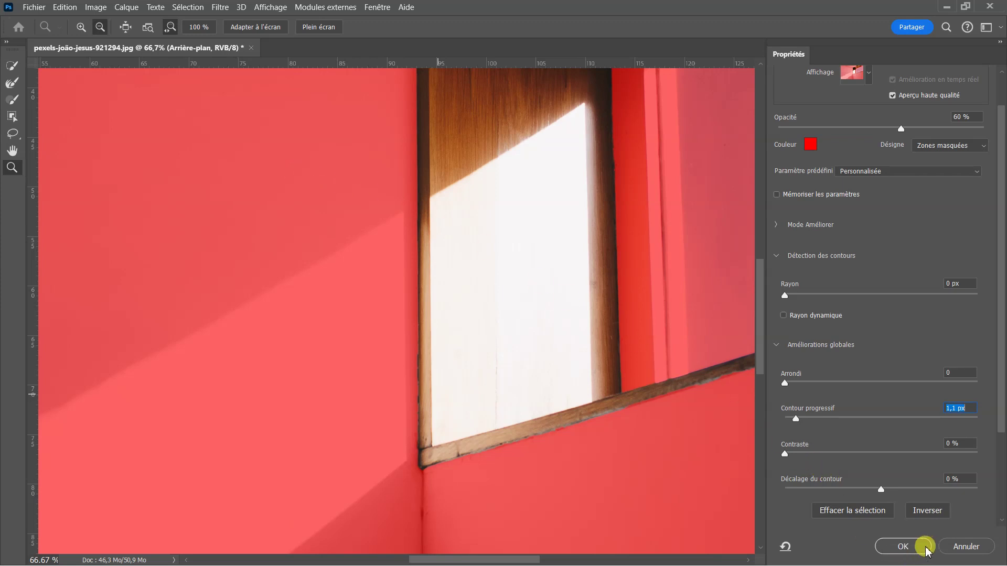
left_click(904, 546)
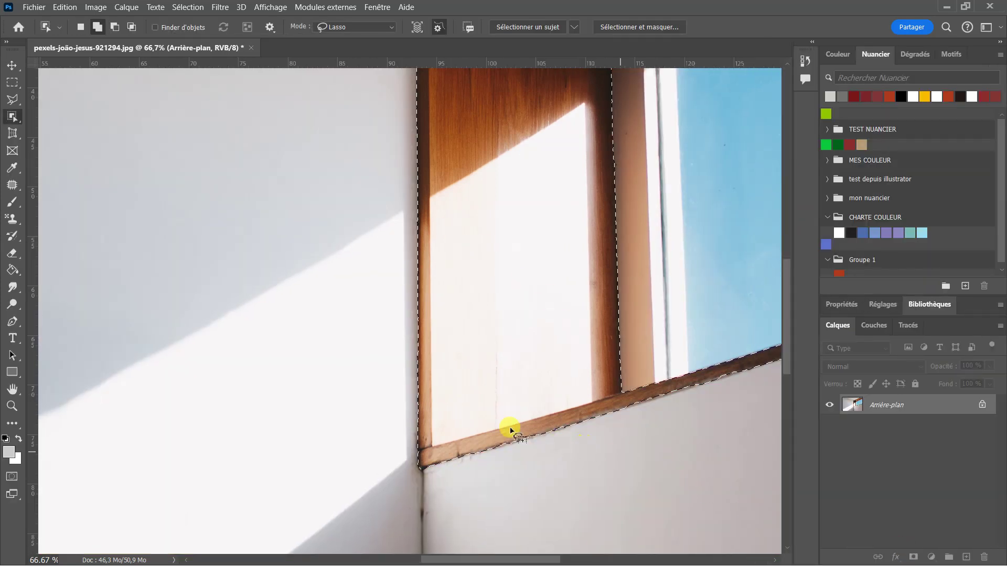
Save the window frame selection as a new channel named "embrasure".
left_click(187, 7)
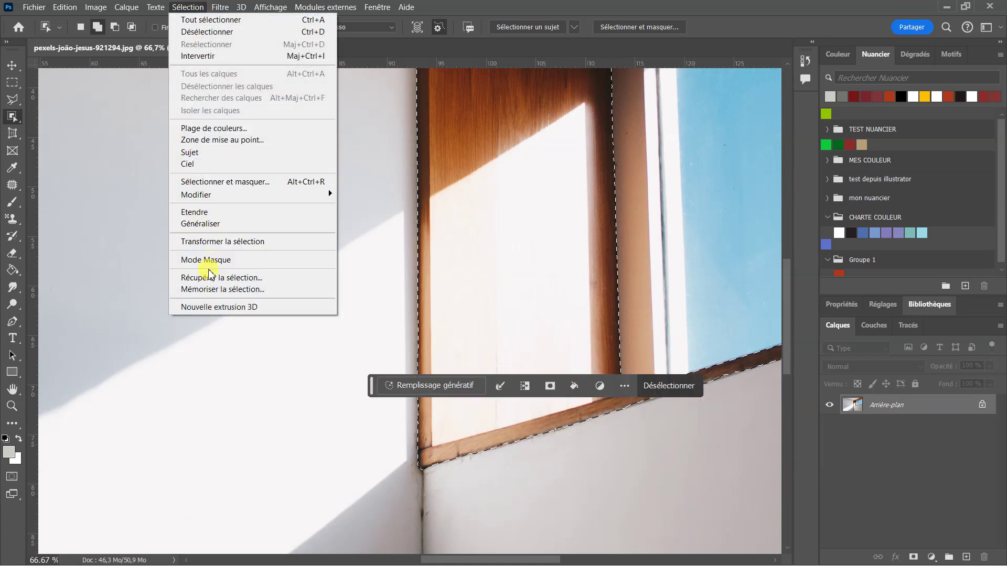
left_click(212, 289)
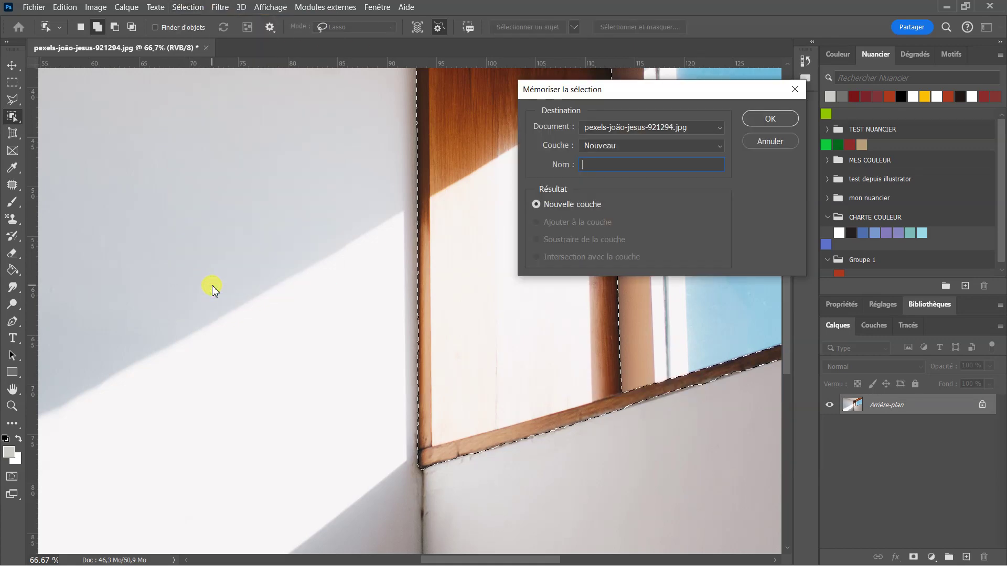
type("embrasure")
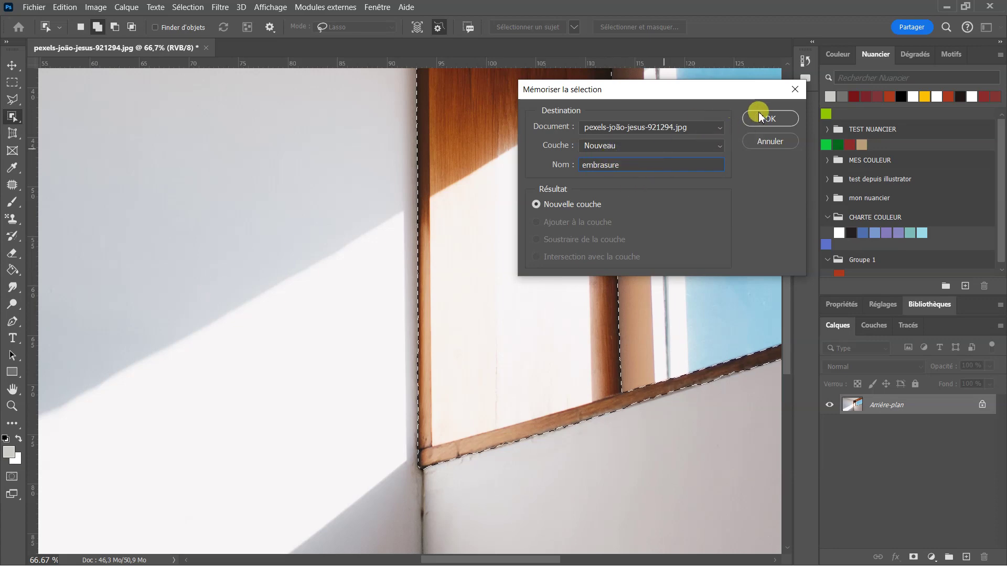
left_click(771, 116)
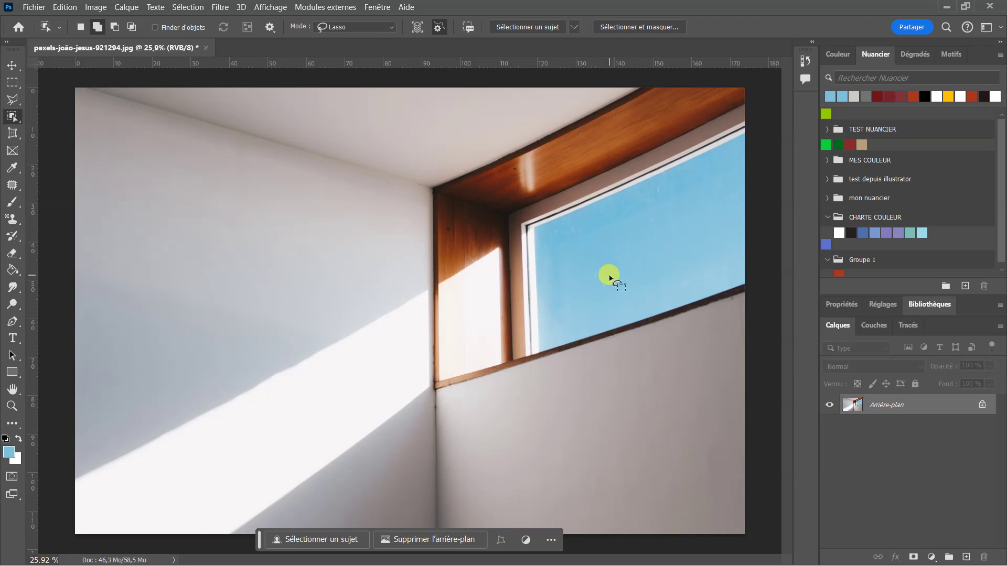
Start a Color Range selection, add several samples of the blue sky in the window, and set the tolerance to 58.
left_click(187, 8)
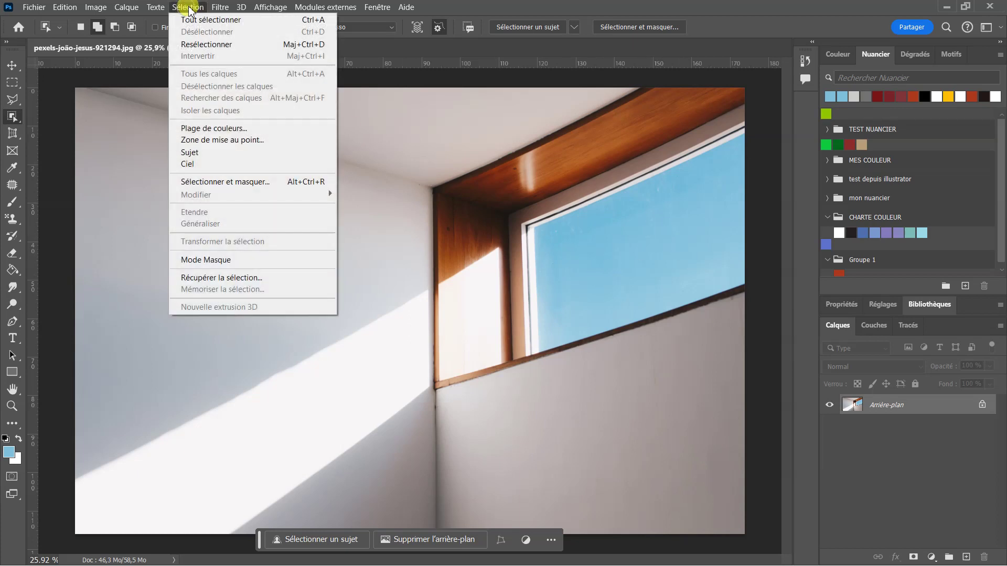
left_click(243, 131)
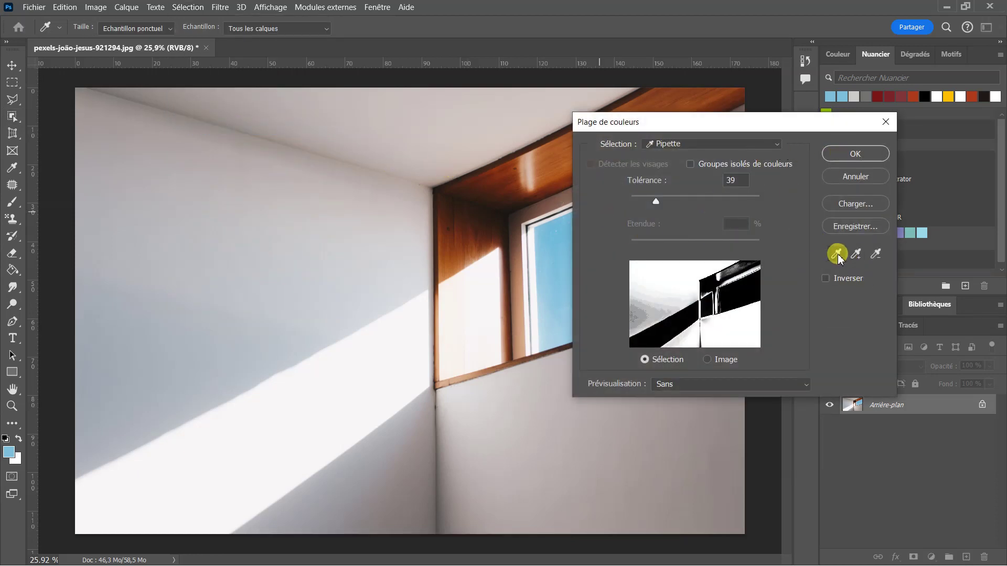
left_click(855, 254)
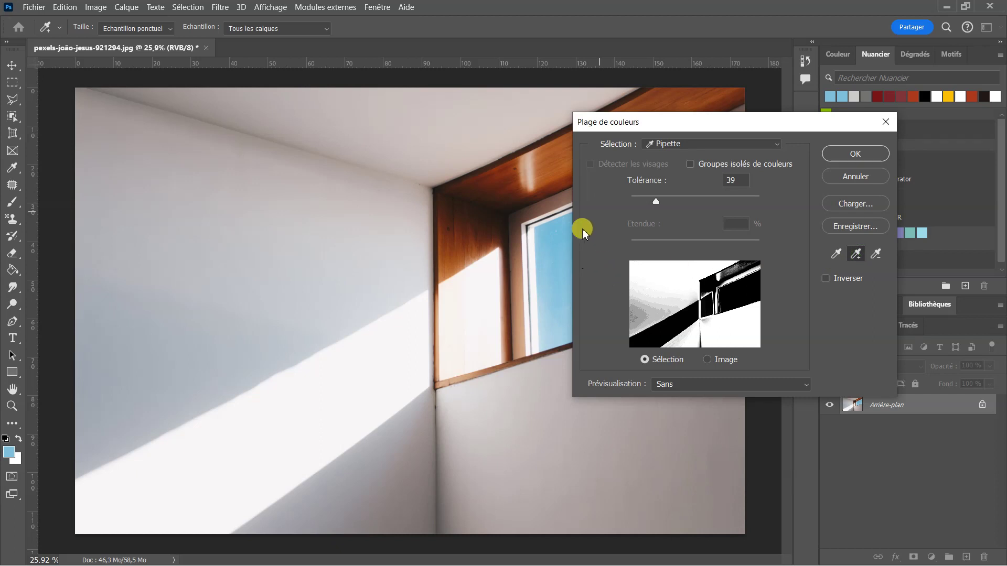
left_click_drag(689, 123, 787, 106)
left_click(584, 244)
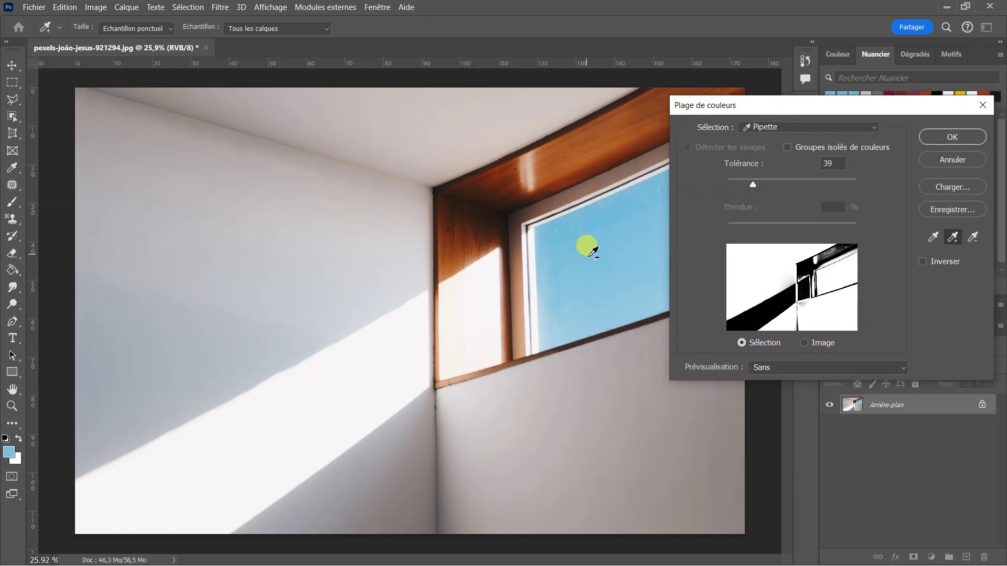
left_click(646, 232)
left_click(632, 266)
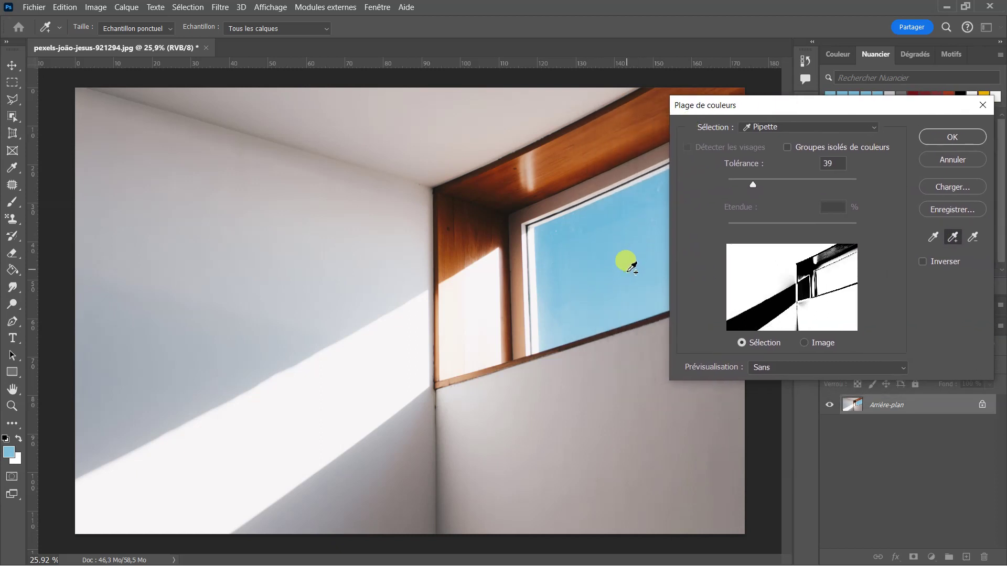
mouse_move(760, 184)
left_mouse_down()
mouse_move(728, 181)
mouse_move(791, 181)
mouse_move(767, 186)
left_mouse_up()
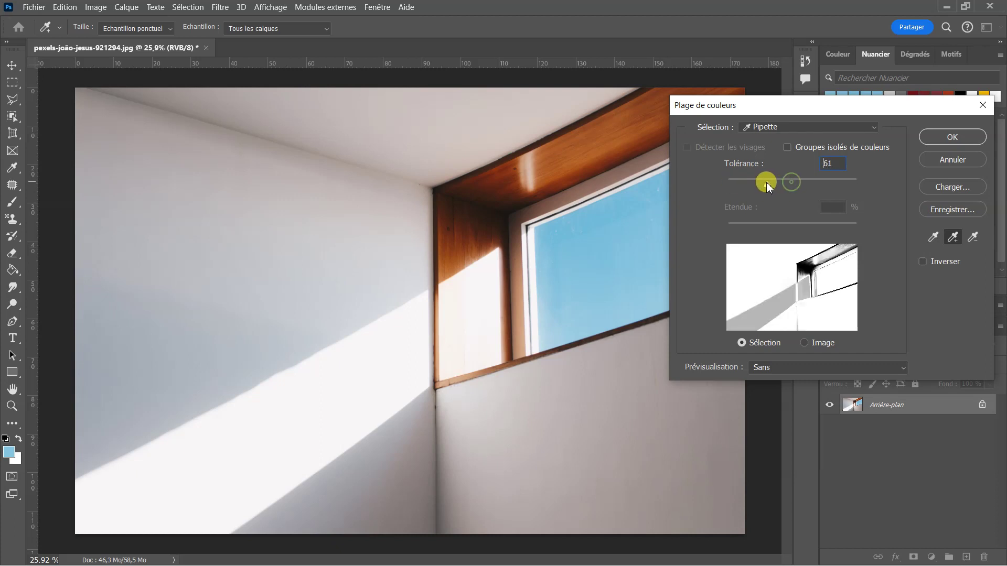
Try the Cyans preset for the color range and return to sampled colors (Pipette).
left_click(836, 127)
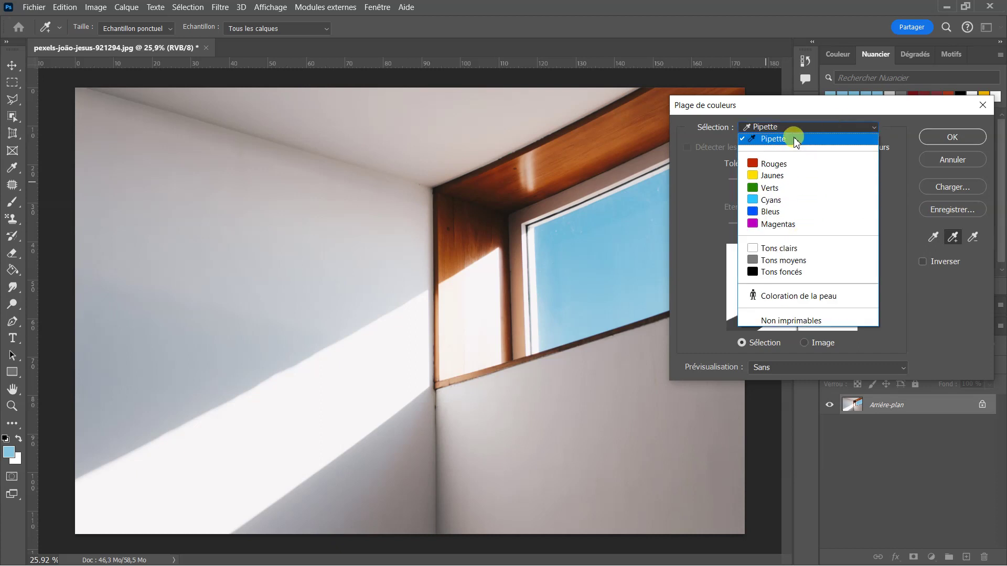
left_click(829, 200)
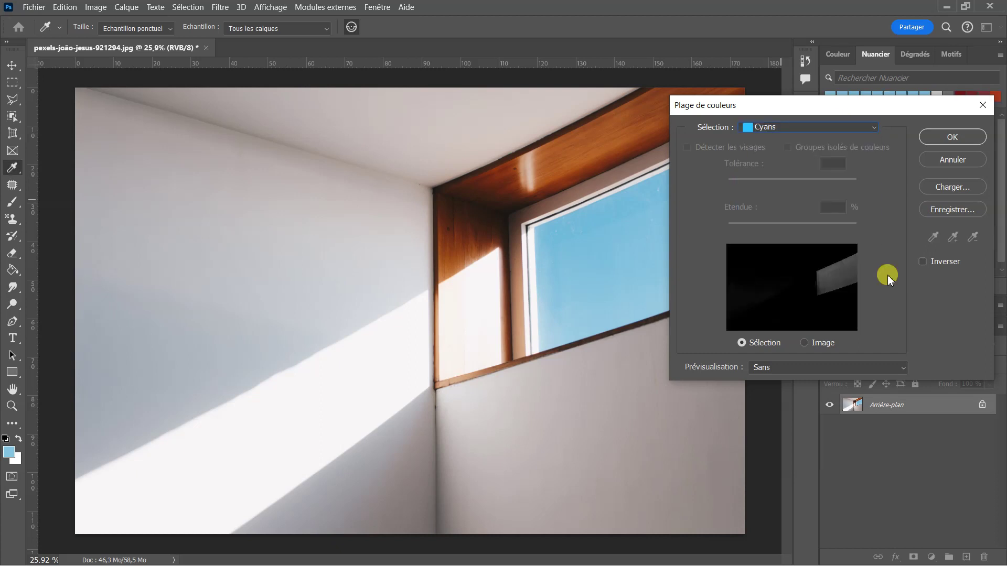
left_click(790, 128)
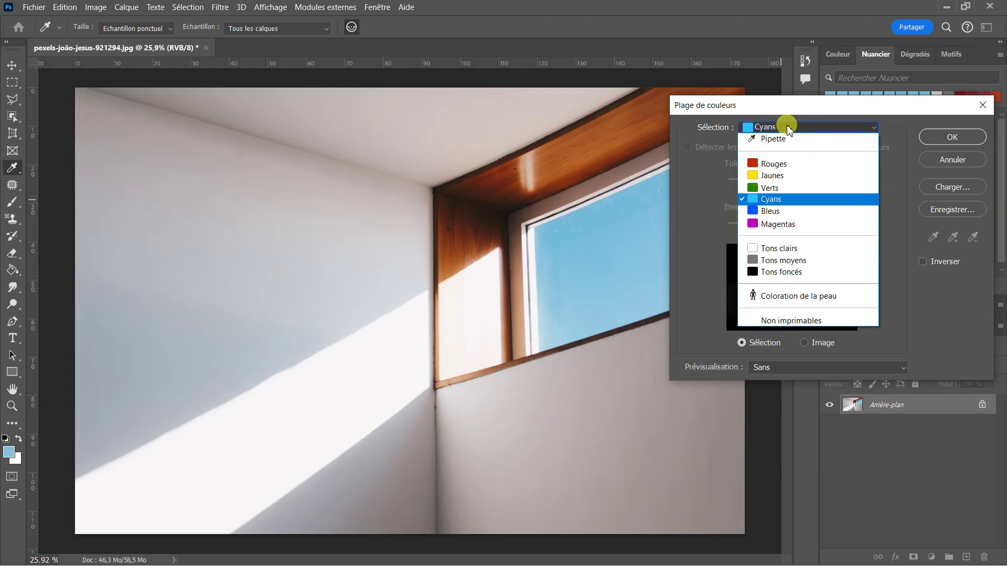
left_click(780, 199)
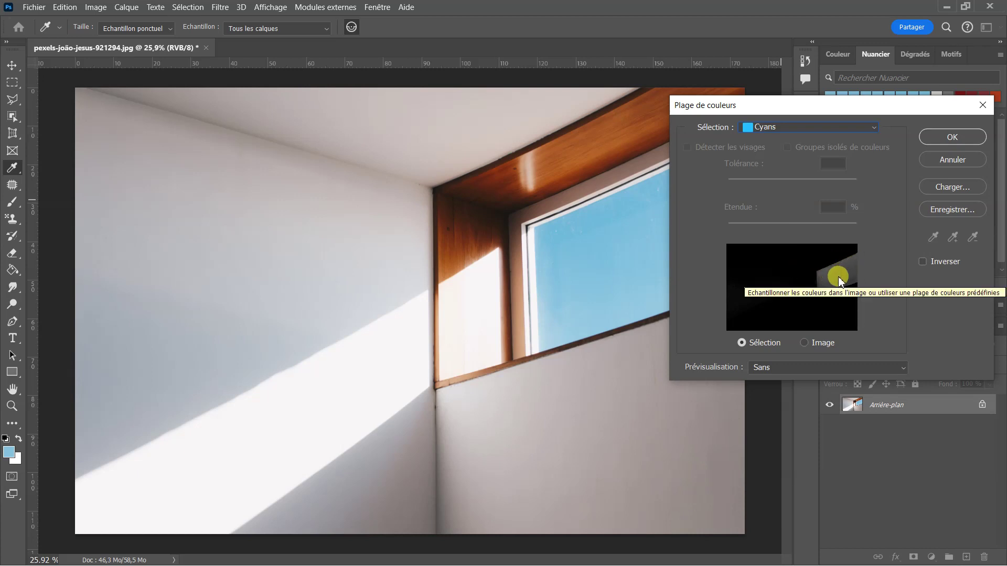
left_click(782, 266)
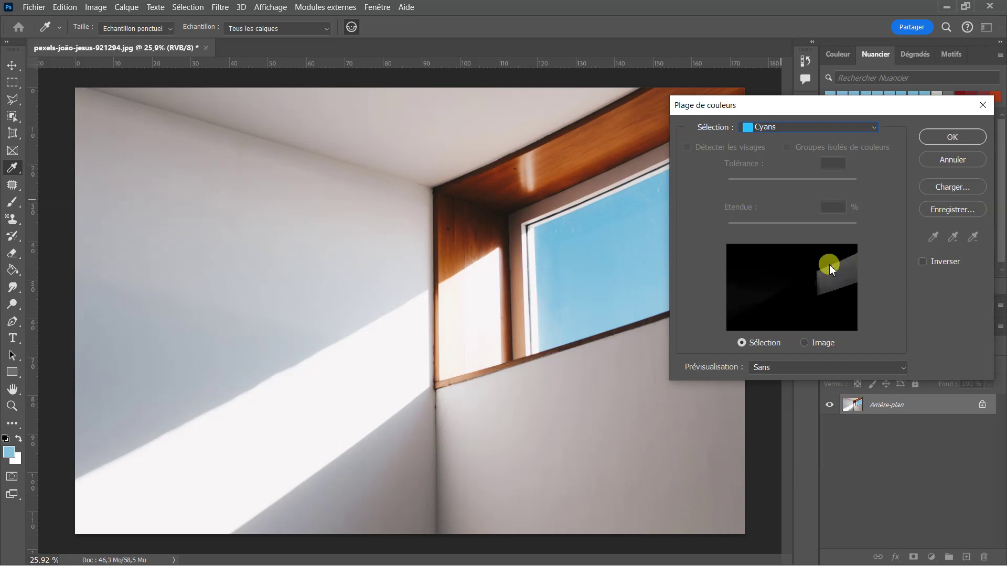
left_click(829, 129)
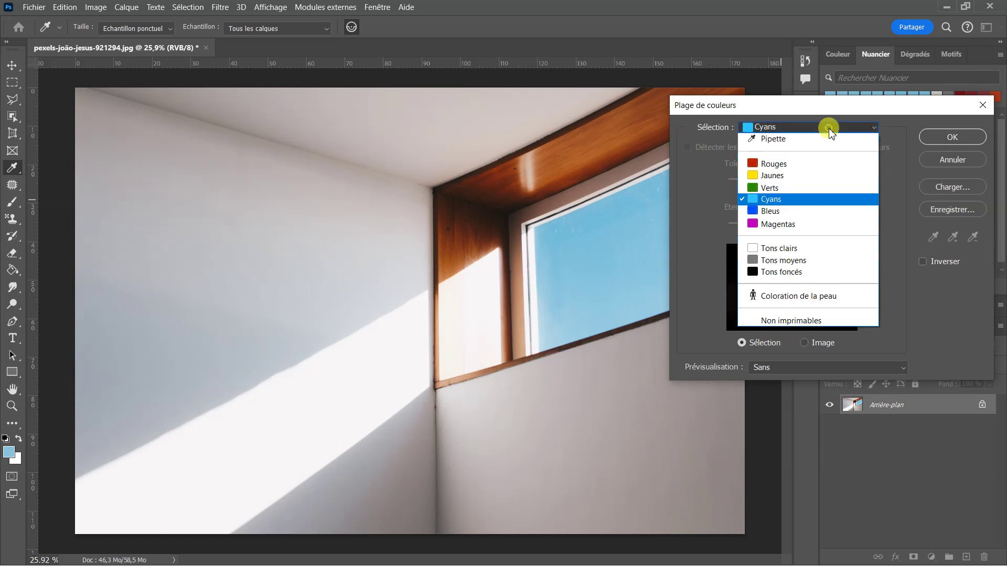
left_click(794, 140)
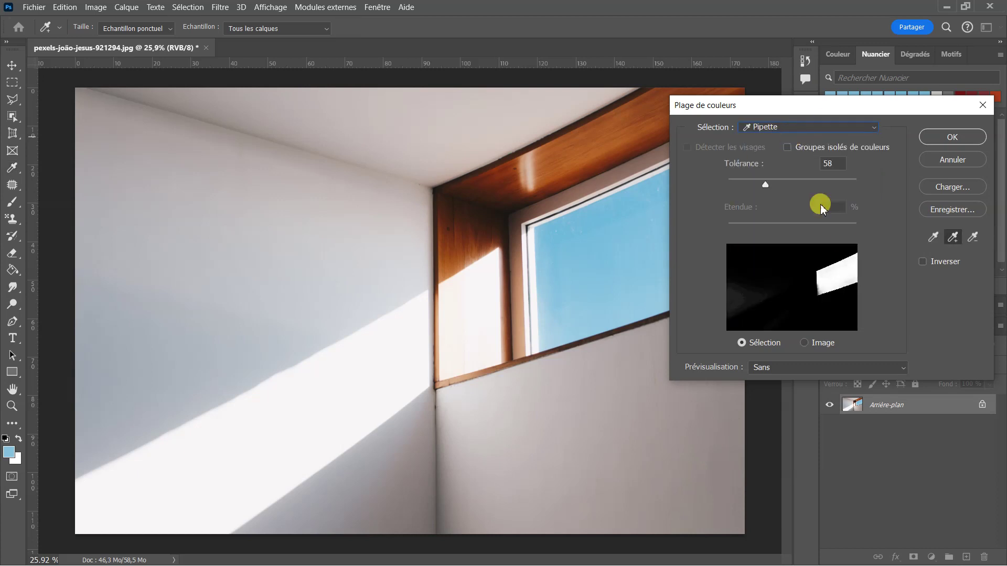
Set the color range tolerance to 52 and apply it as the sky selection.
left_click(764, 184)
left_click_drag(759, 184, 752, 183)
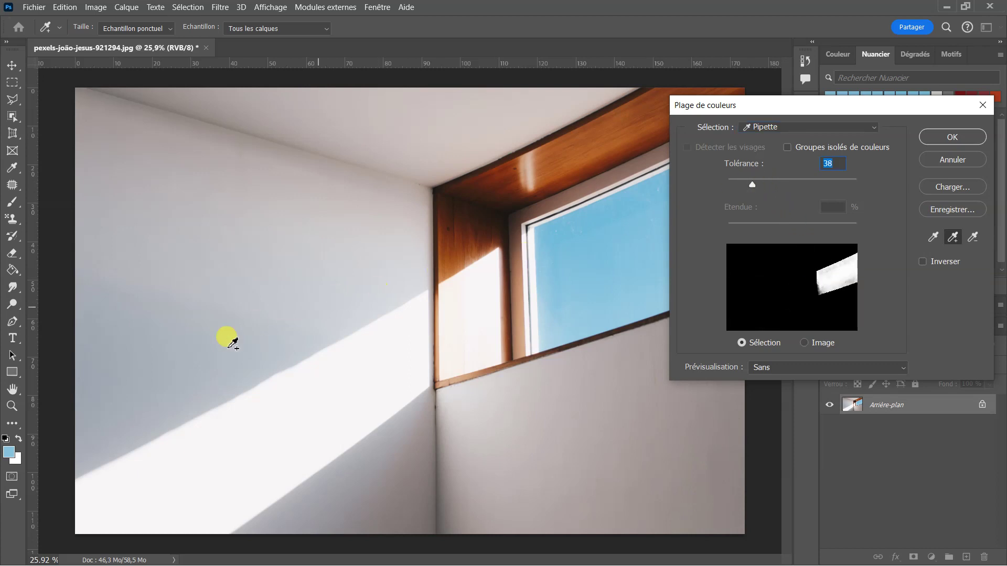
left_click_drag(757, 182, 761, 183)
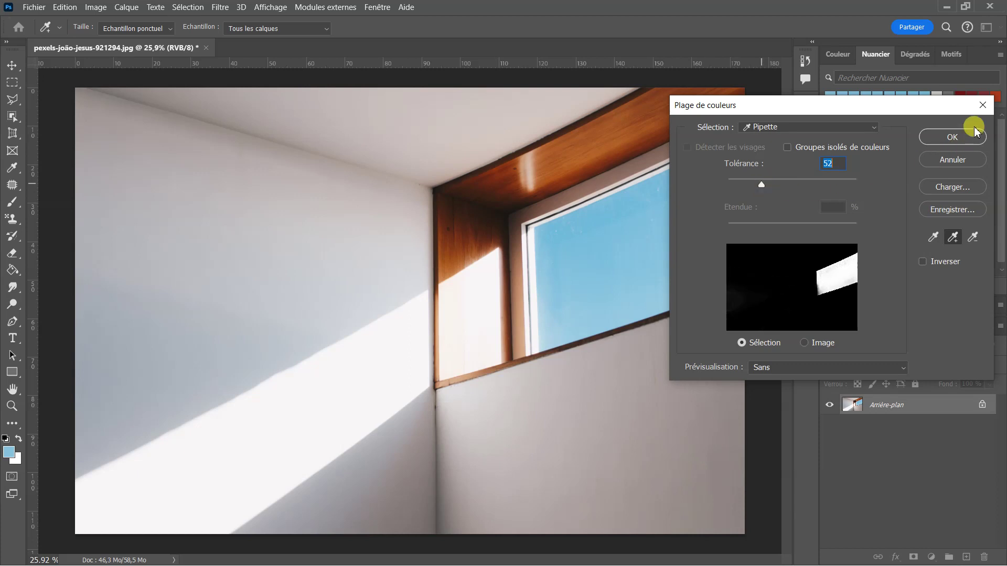
left_click(918, 146)
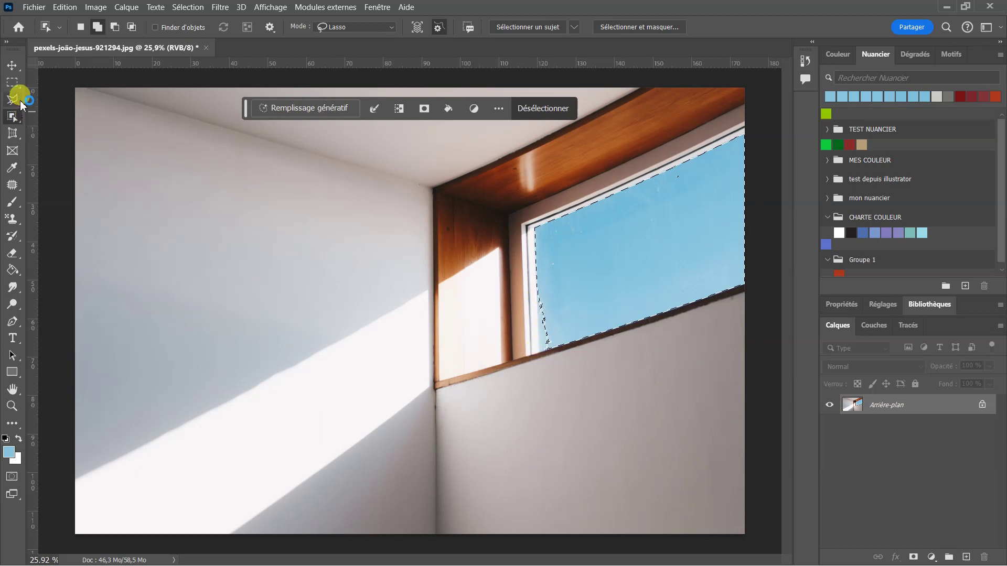
Add the missed lower-left corner of the sky to the selection with the Polygonal Lasso.
left_click(12, 99)
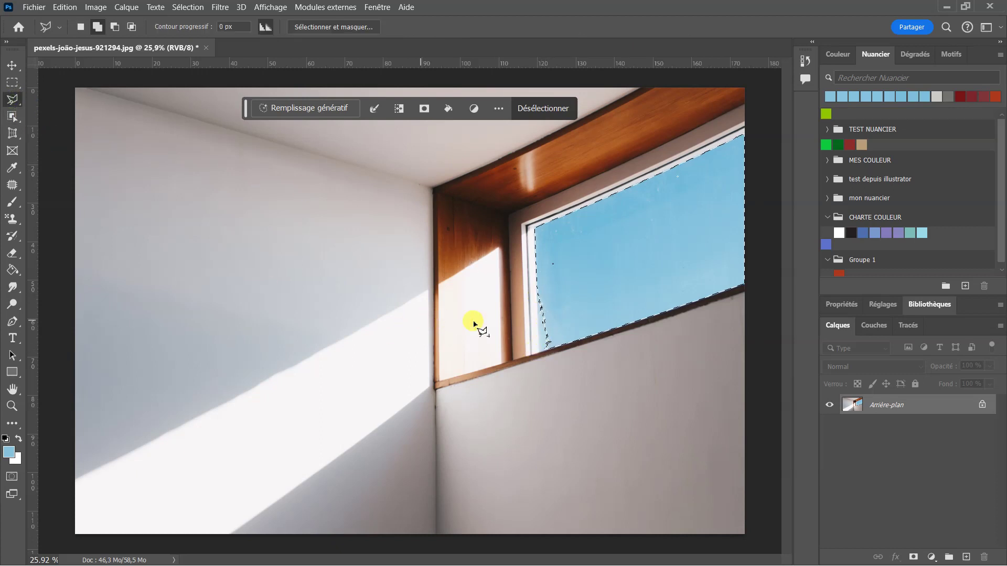
left_click(539, 294)
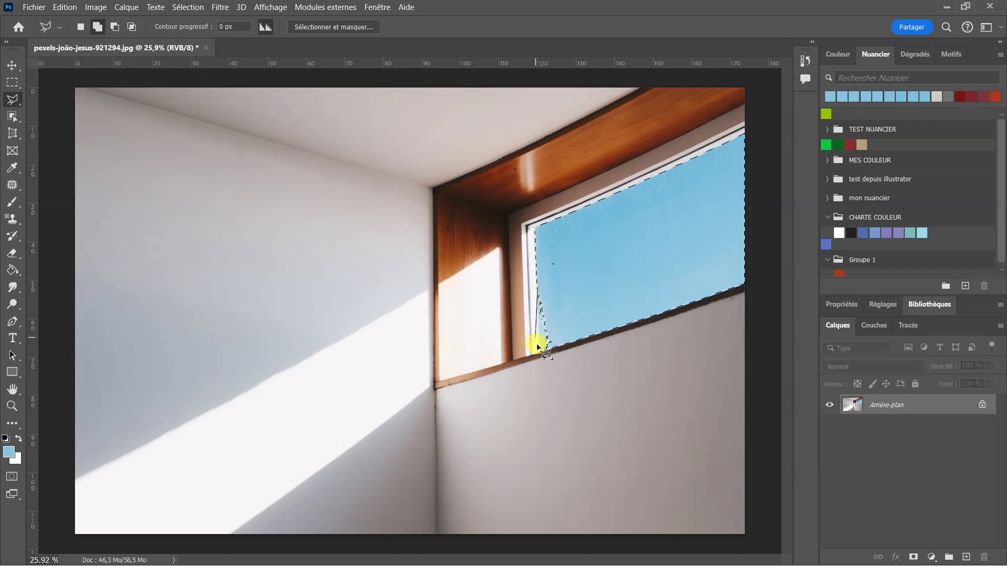
left_click(570, 344)
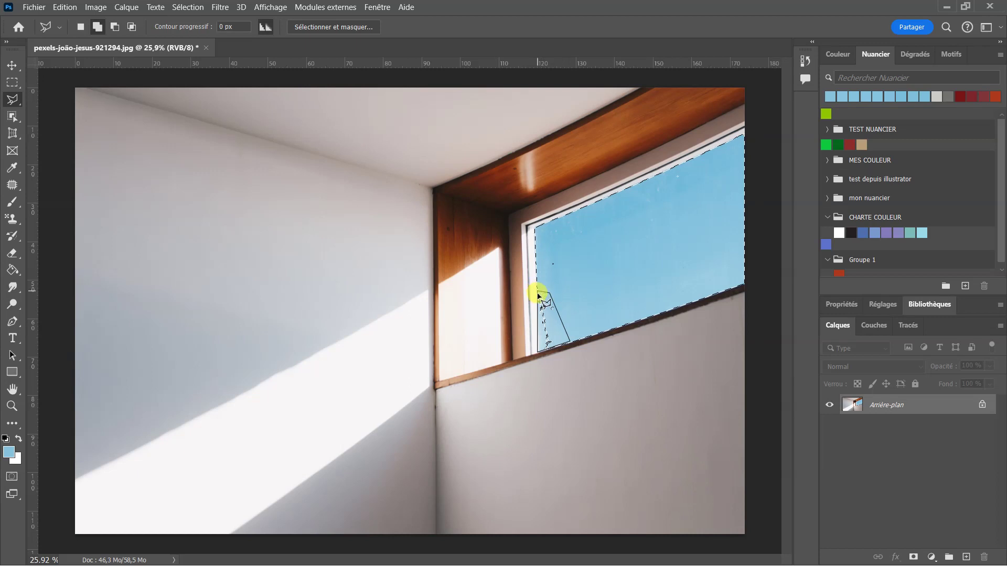
left_click(539, 296)
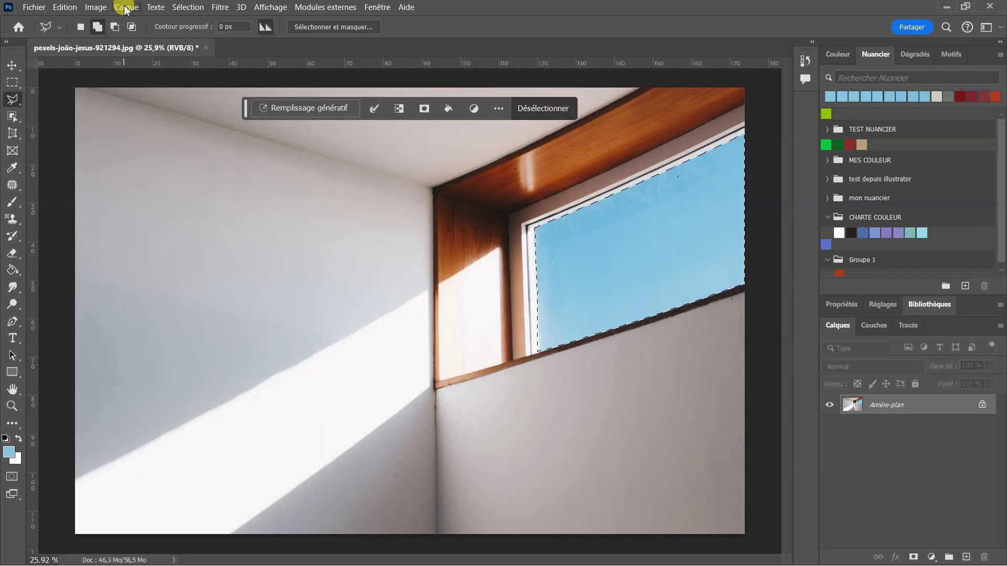
Save the sky selection as a new channel named ciel, and deselect it.
left_click(188, 8)
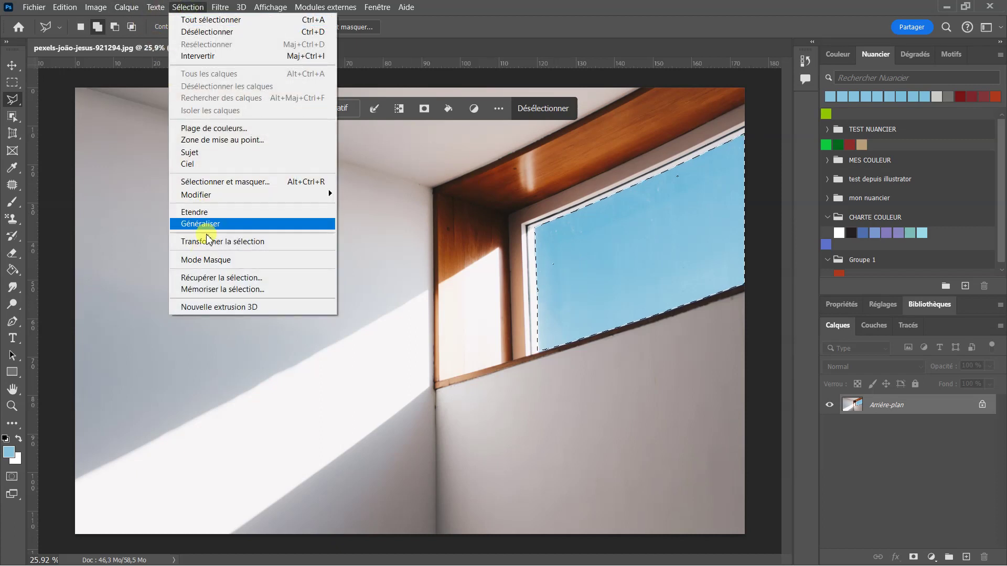
left_click(219, 288)
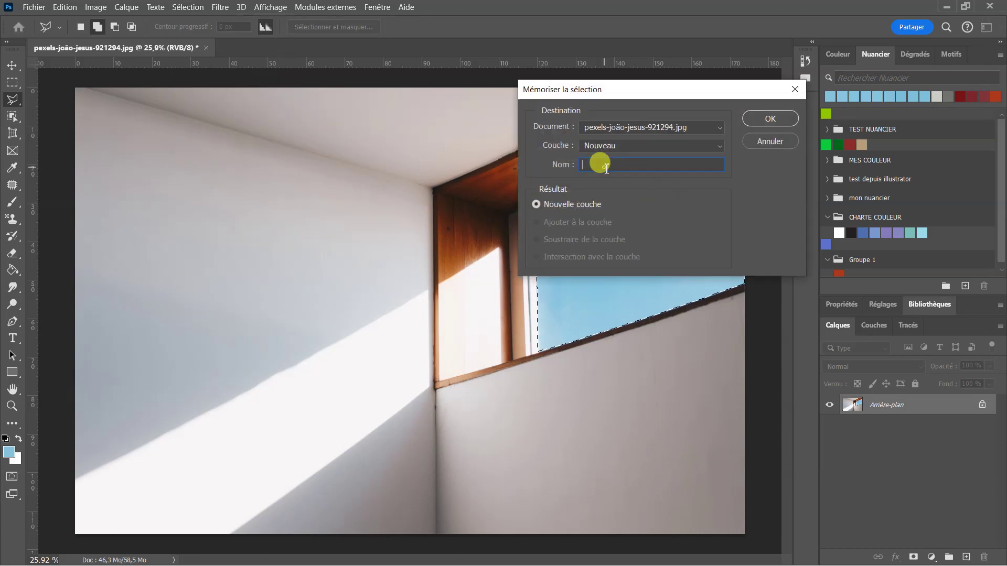
type("ciel")
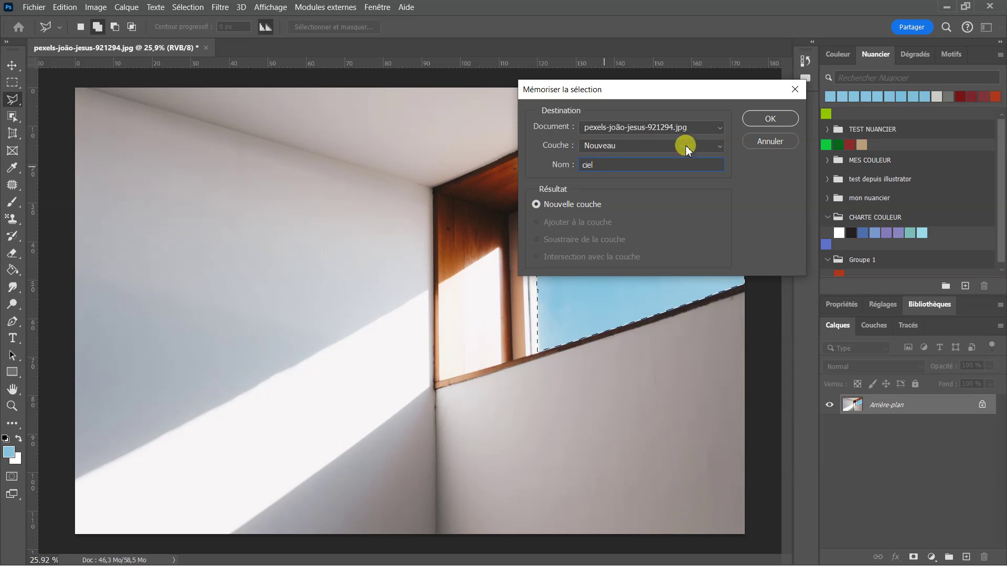
left_click(779, 117)
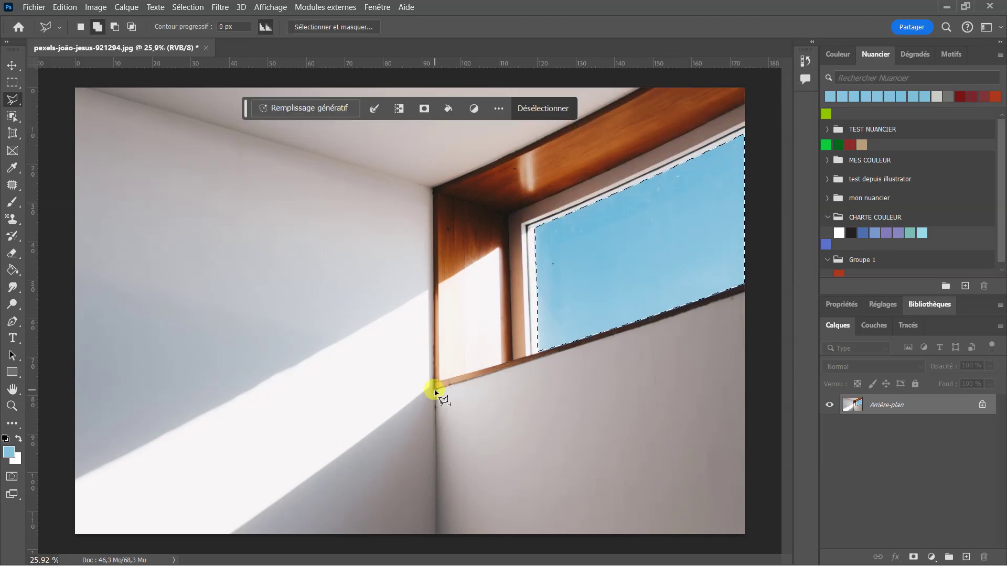
key("ctrl+d")
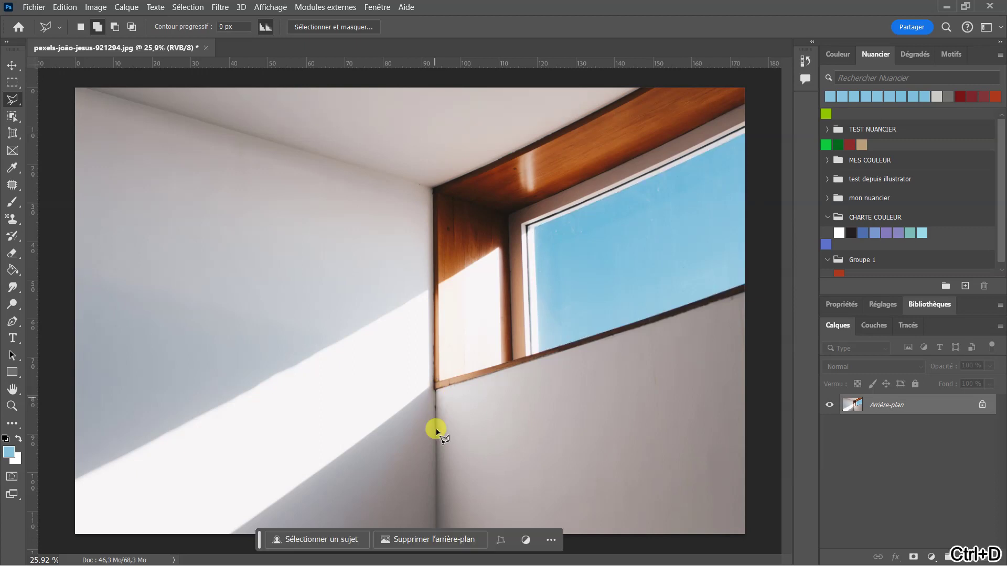
Outline the wall area below the window with the Polygonal Lasso, following the wall corner, the photo edges and the wooden sill.
left_click(436, 389)
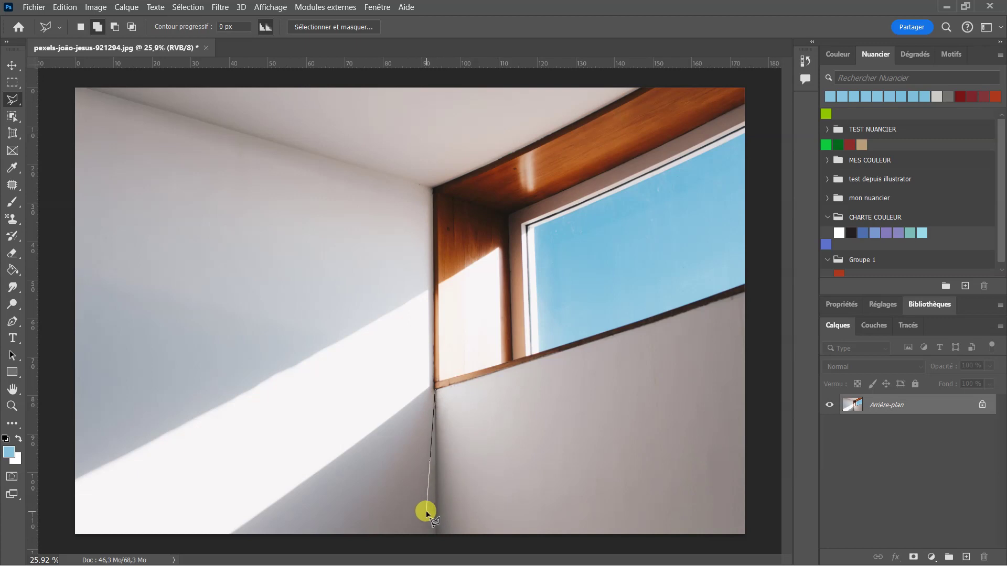
key("ctrl+plus")
key("ctrl+plus")
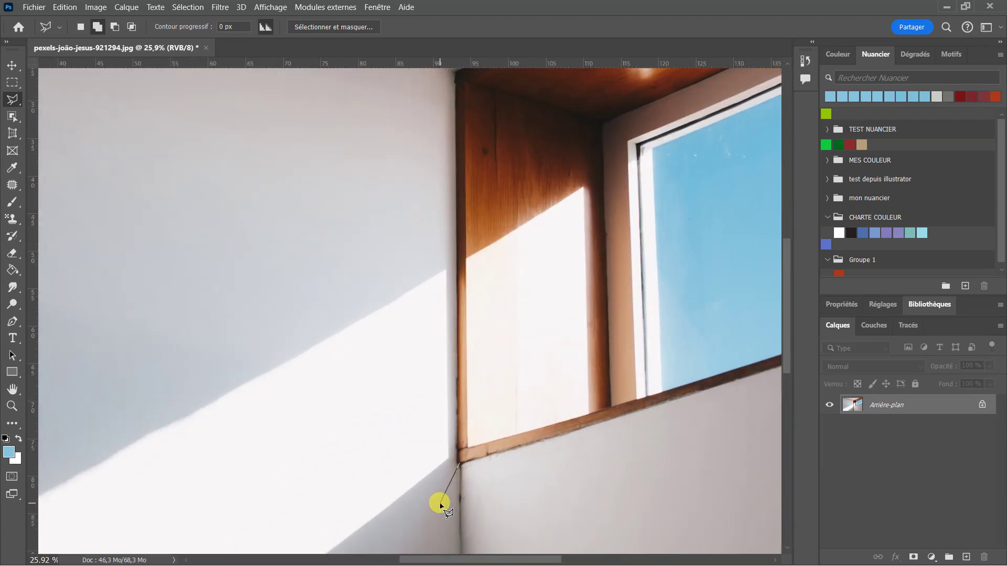
left_click_drag(427, 472, 371, 186)
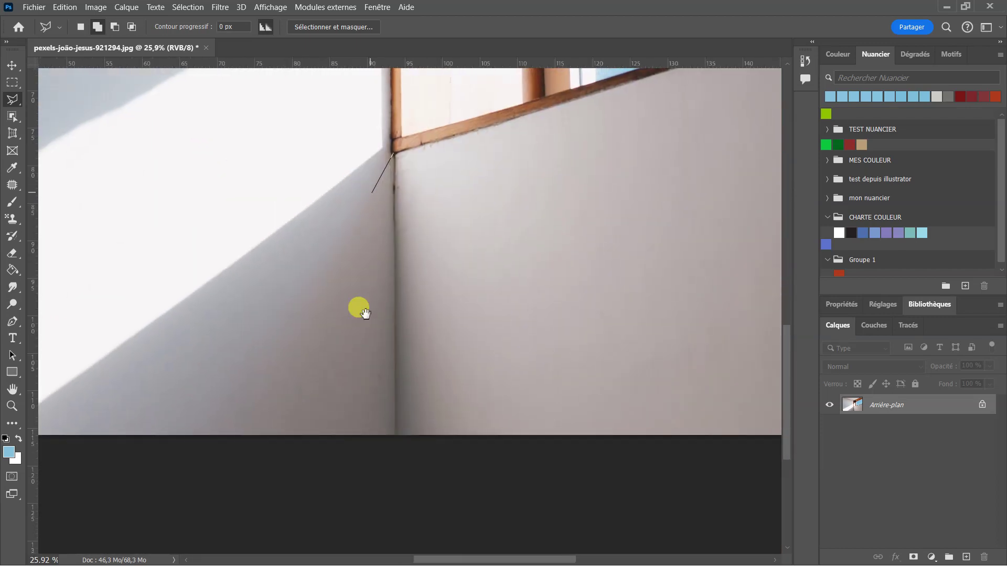
left_click(395, 439)
key("ctrl+minus")
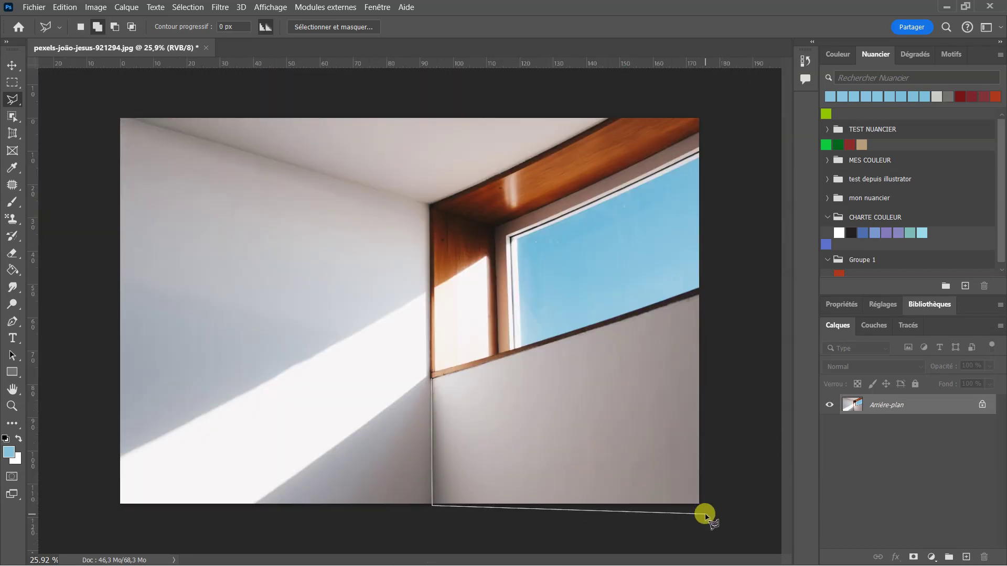
left_click(705, 514)
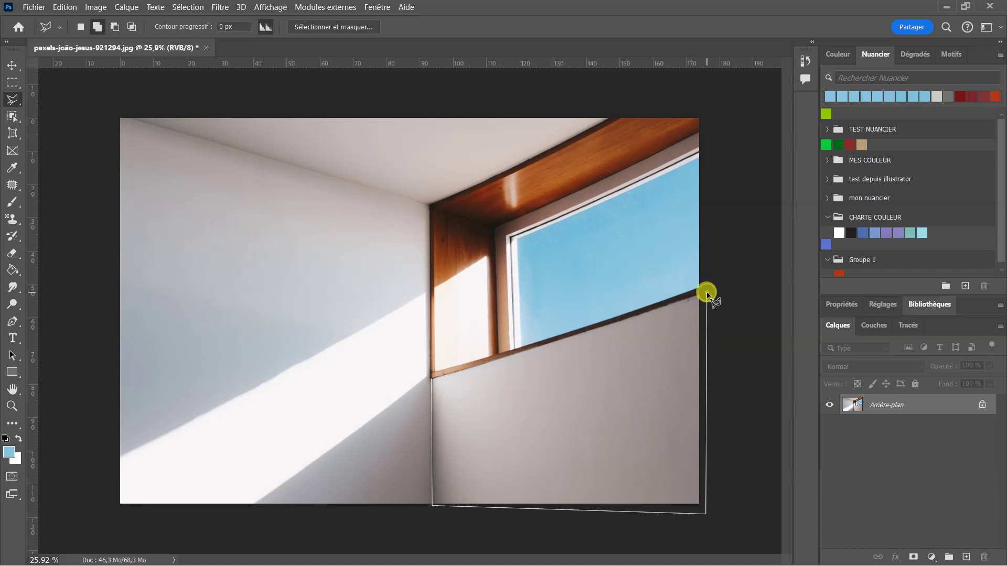
key("ctrl+plus")
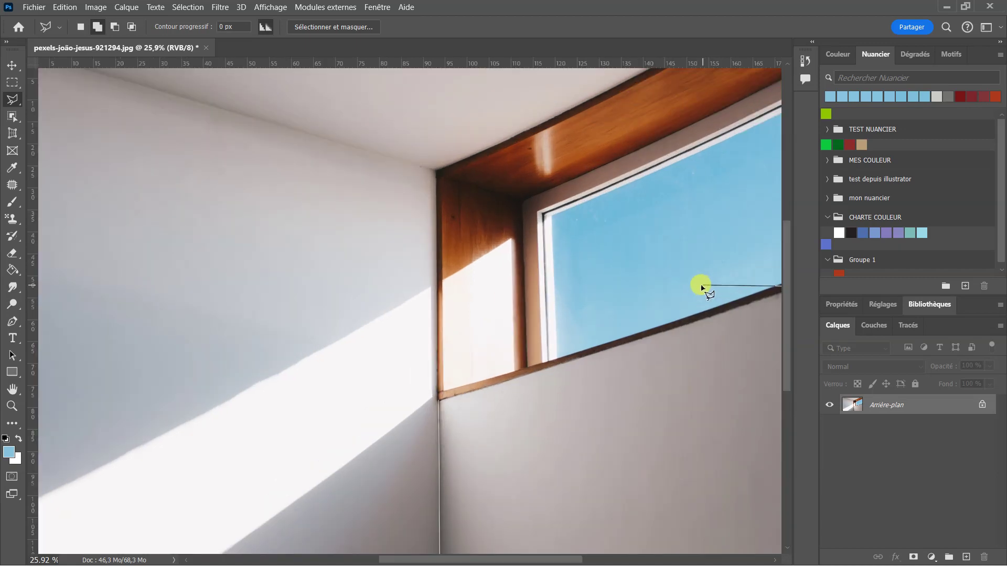
left_click_drag(617, 288, 533, 297)
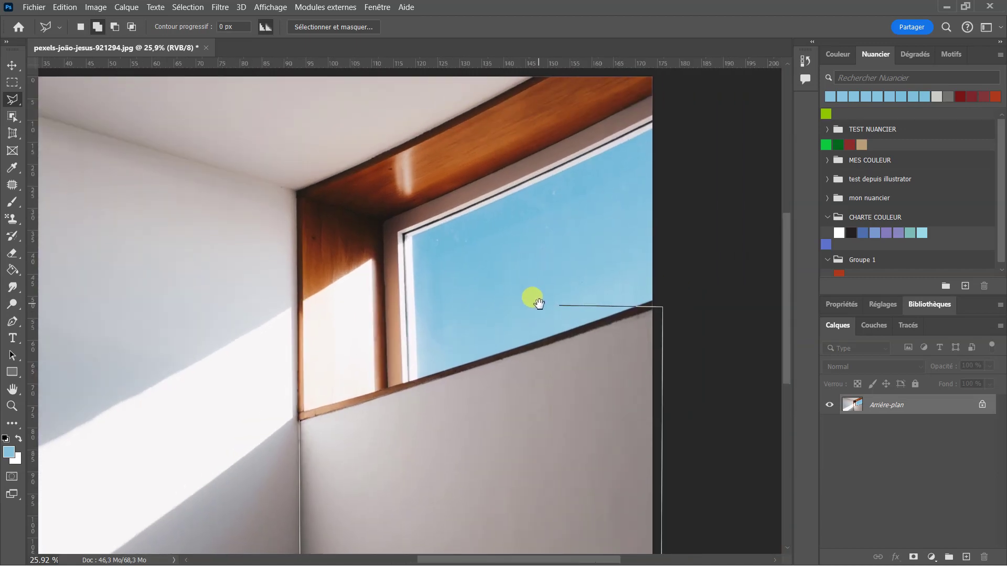
left_click(650, 310)
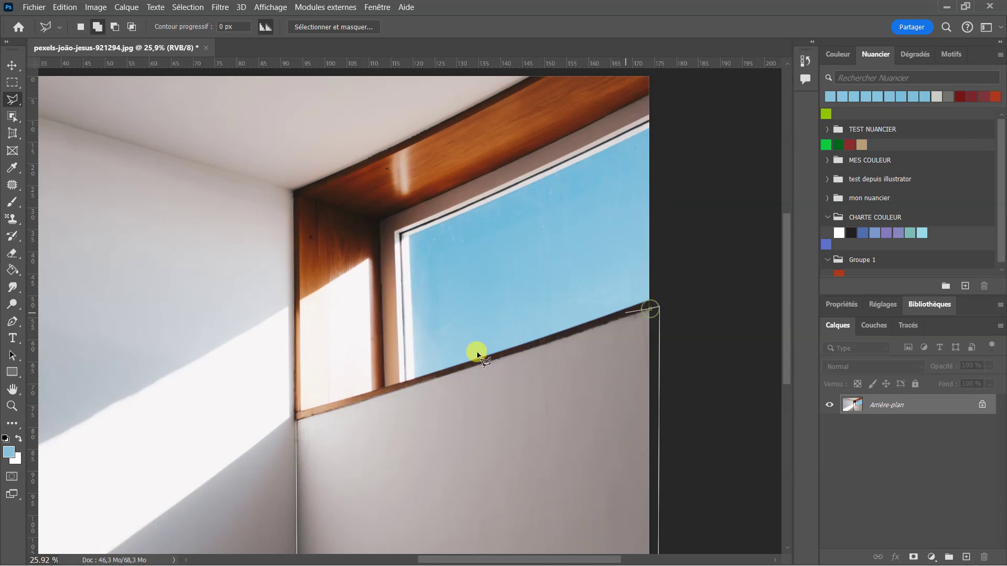
left_click(298, 422)
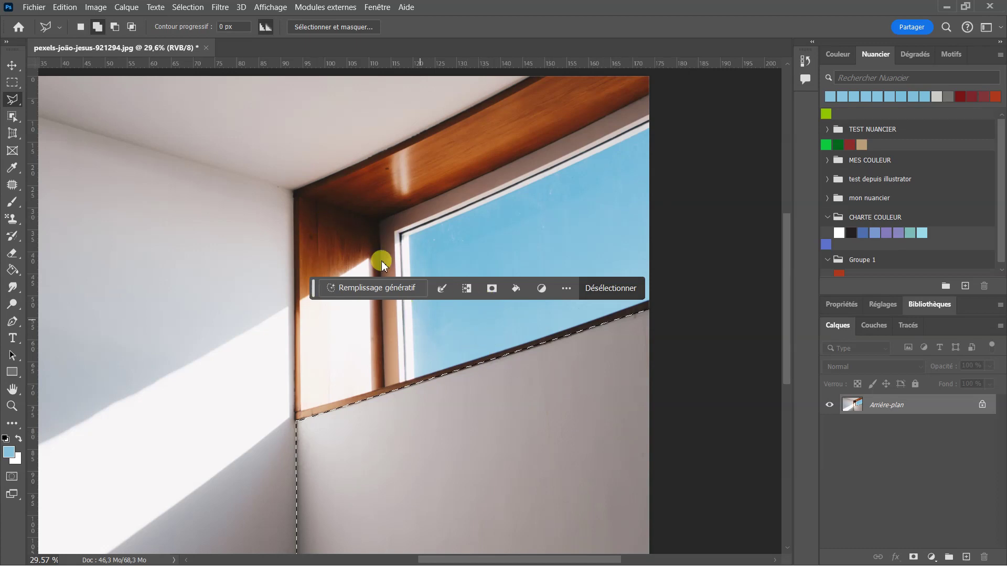
Refine the lower wall selection in Select and Mask with an edge shift of -27 % and a feather of 0.8 px.
left_click(199, 7)
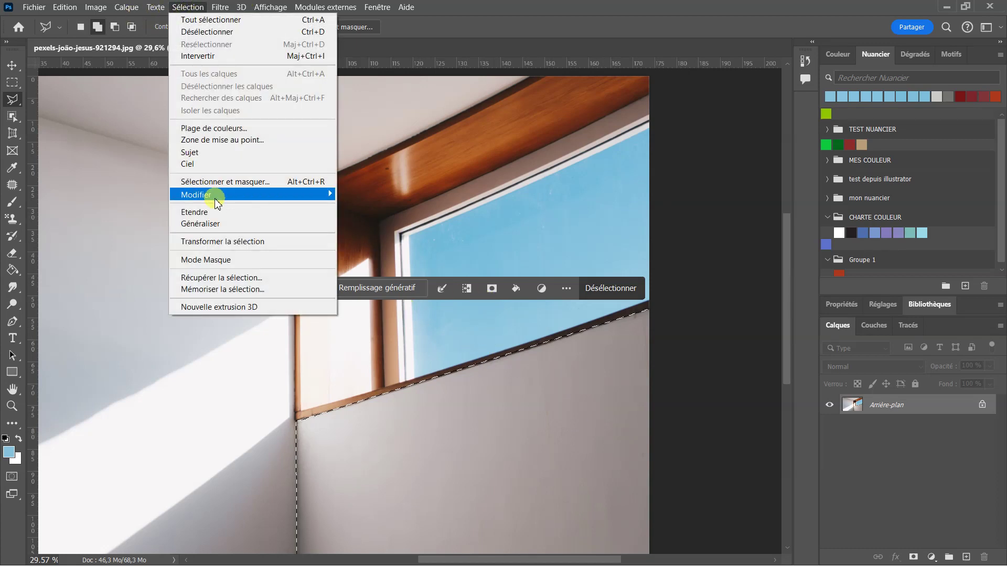
left_click(225, 182)
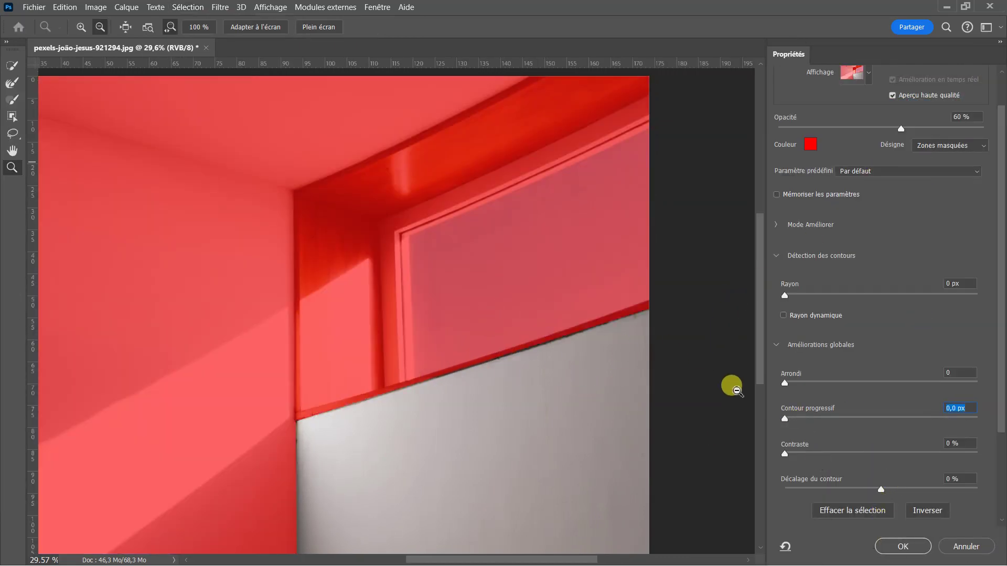
left_click_drag(882, 492, 867, 492)
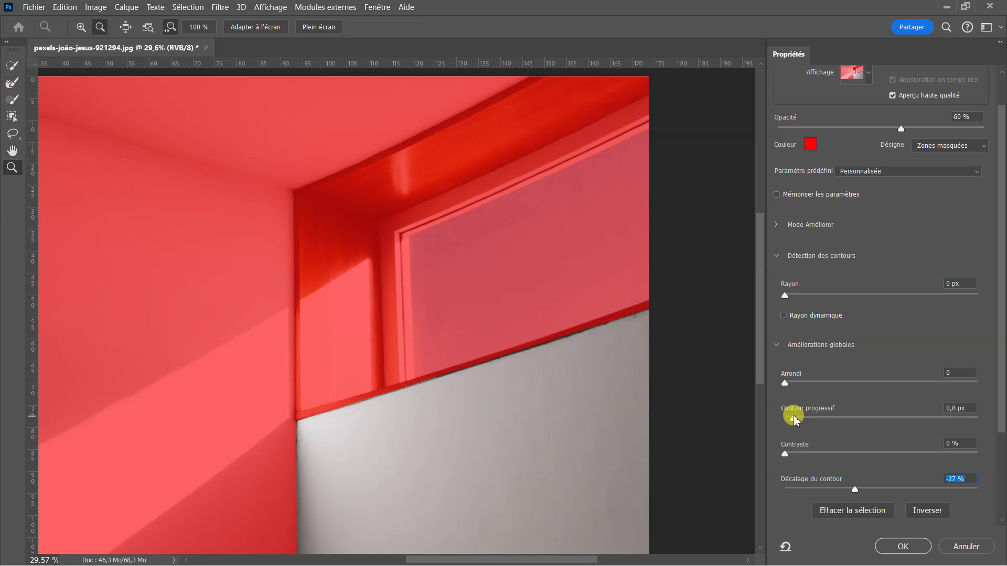
left_click(793, 418)
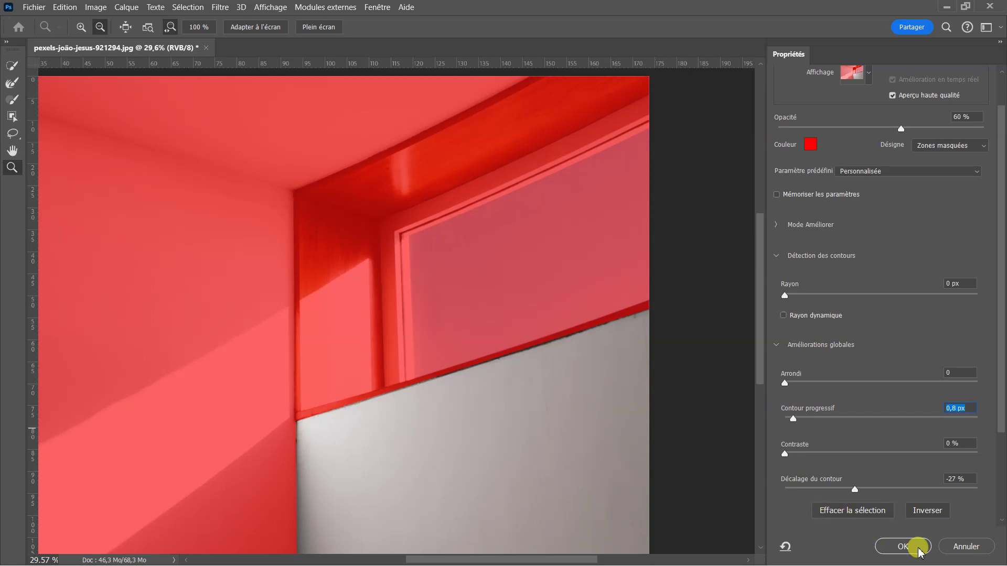
left_click(902, 547)
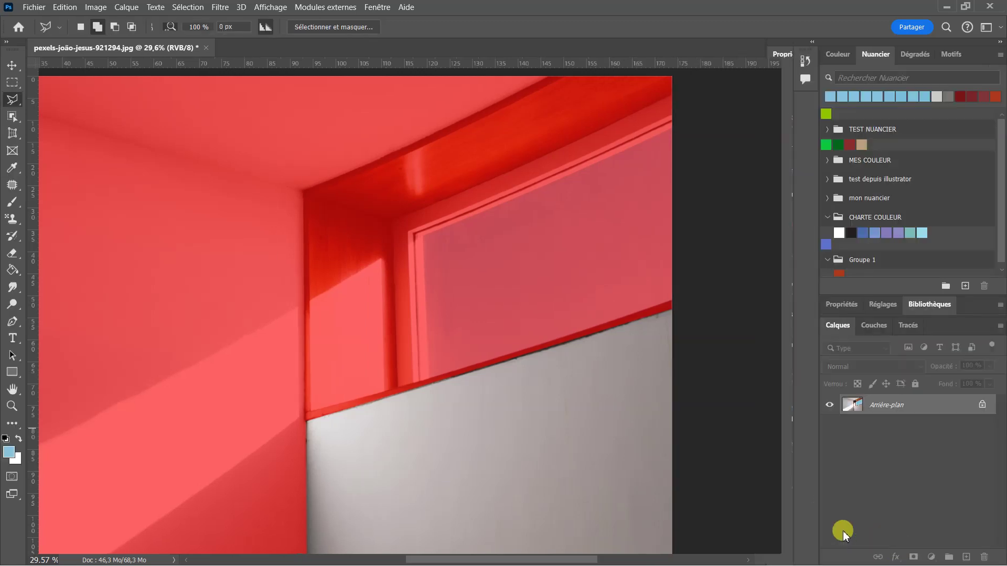